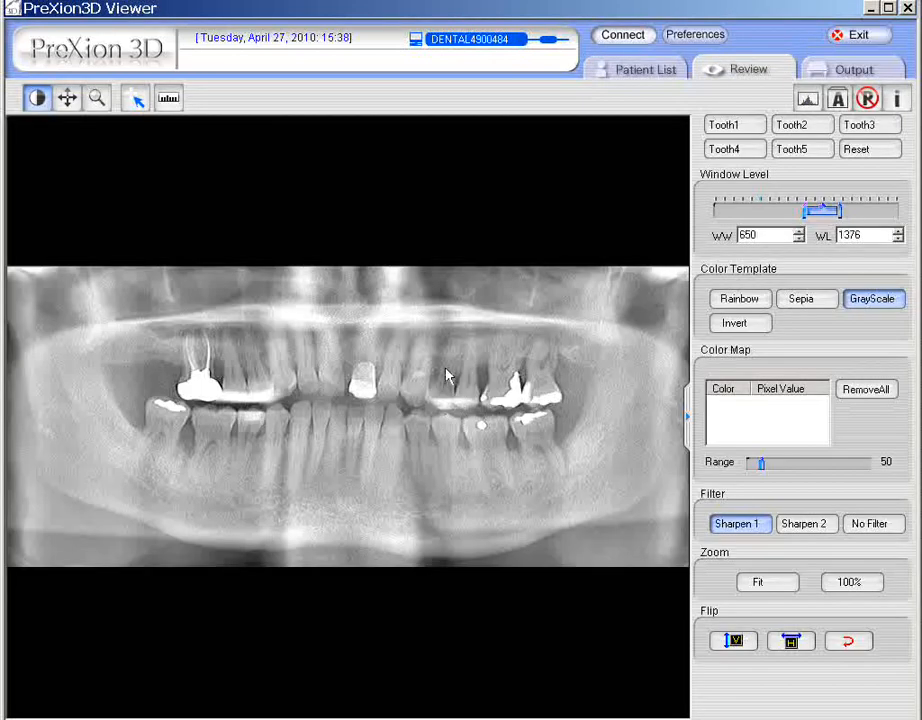
- Adjust the panoramic image's window level to WW 863 and WL 1404
{"action": "left_click_drag", "start_coordinate": [441, 425], "coordinate": [528, 404]}
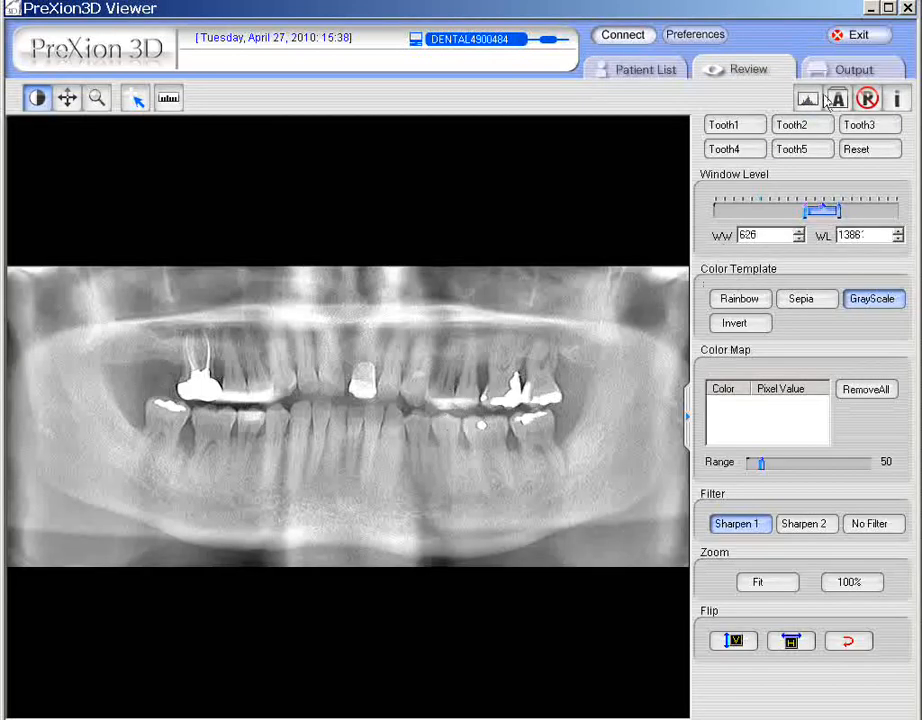
{"action": "left_click", "coordinate": [807, 156]}
{"action": "left_click", "coordinate": [731, 149]}
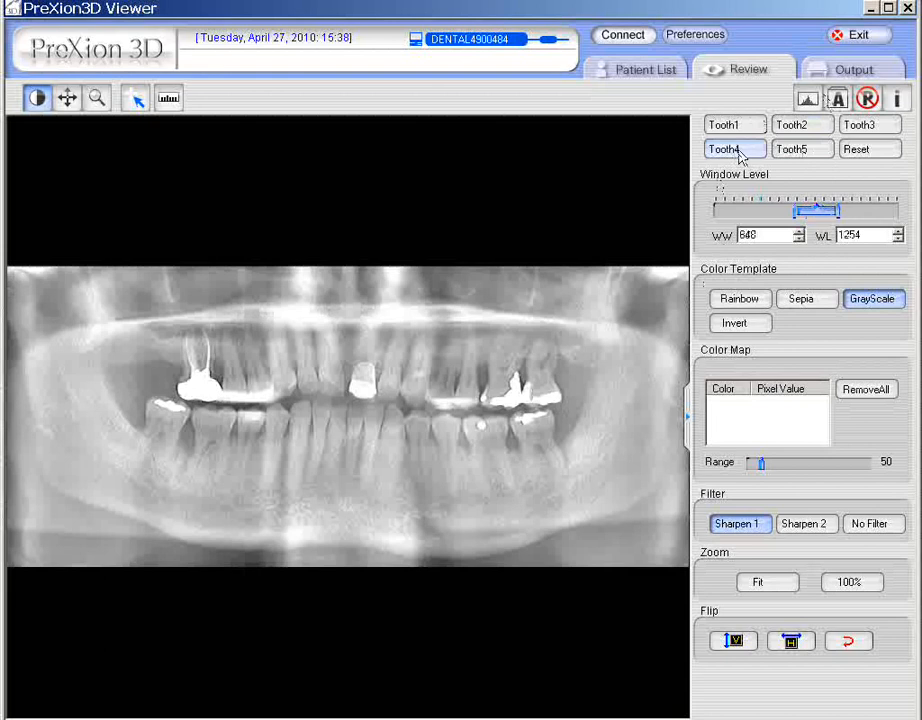
{"action": "left_click_drag", "start_coordinate": [519, 309], "coordinate": [561, 231]}
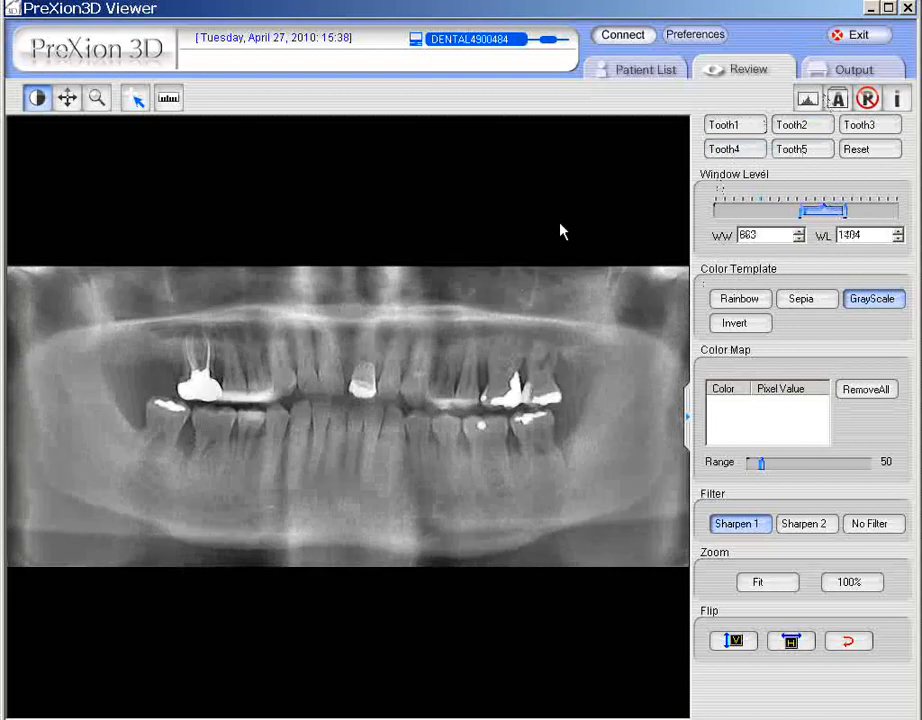
- Turn on the patient information overlay and the orientation labels on the panoramic image
{"action": "left_click", "coordinate": [897, 100]}
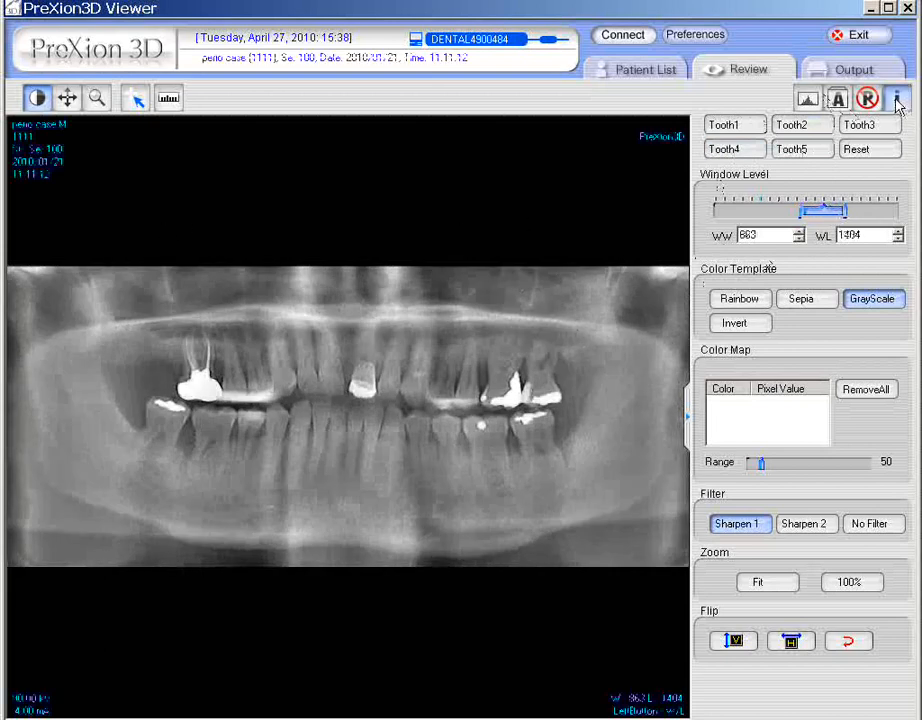
{"action": "left_click", "coordinate": [838, 99]}
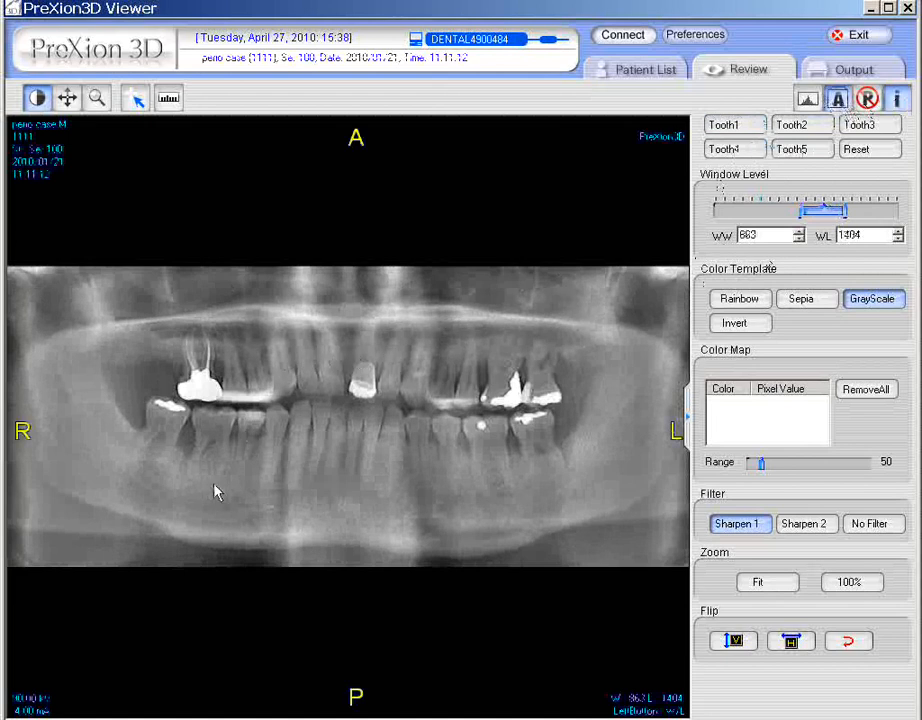
{"action": "right_click", "coordinate": [336, 356]}
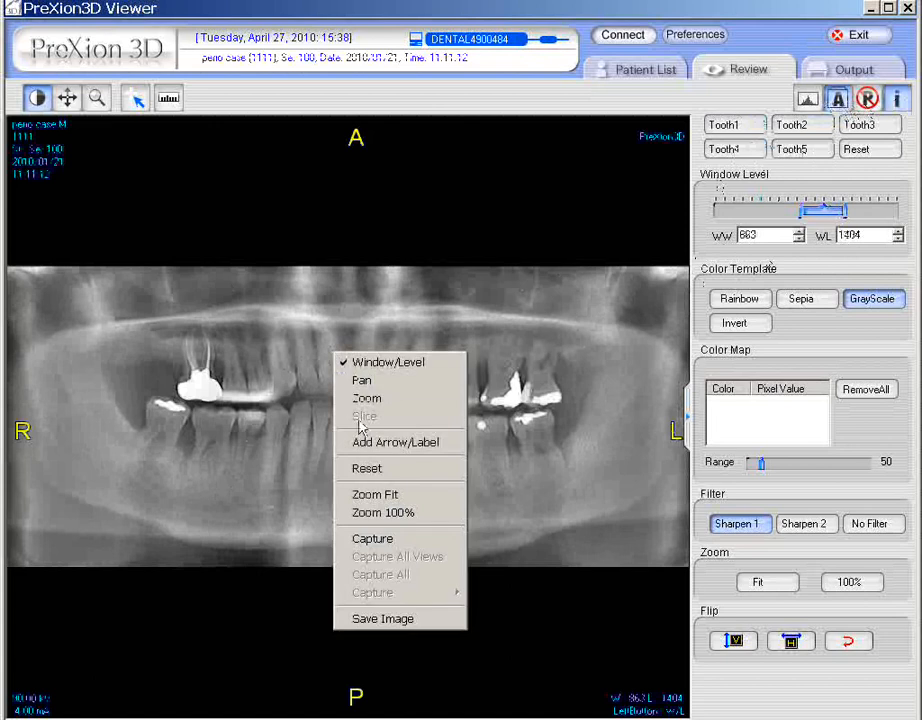
{"action": "left_click", "coordinate": [491, 274]}
{"action": "key", "text": "c"}
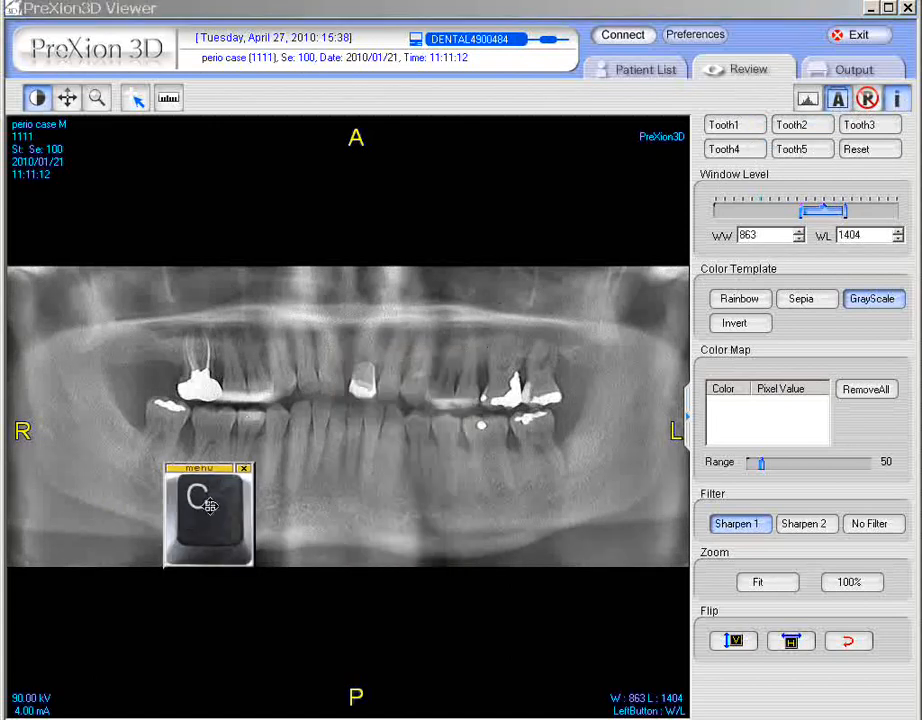
{"action": "left_click_drag", "start_coordinate": [210, 506], "coordinate": [208, 611]}
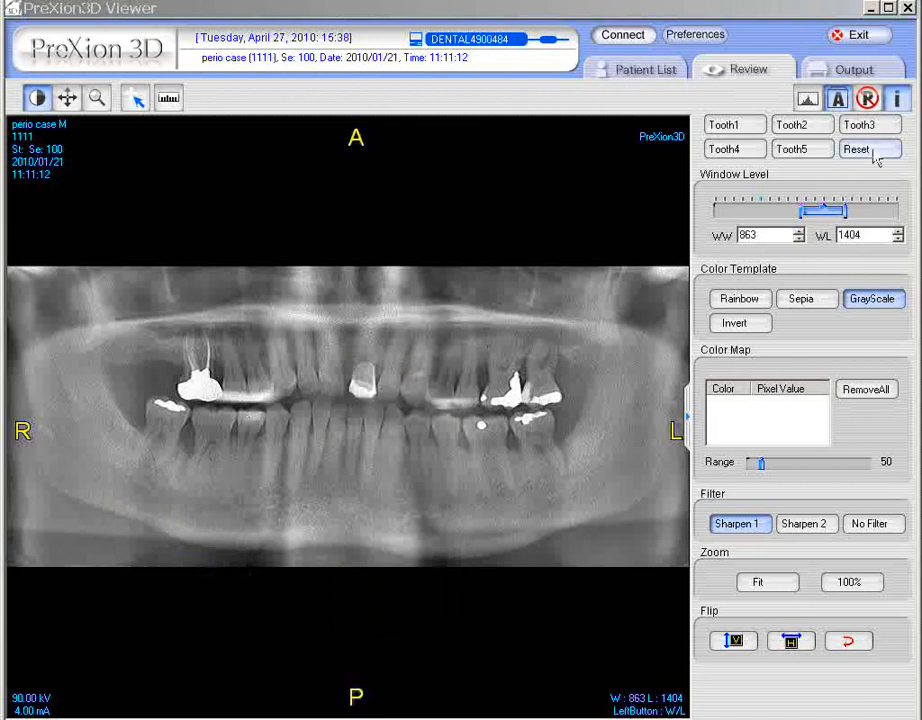
- Capture the panoramic image into the output filming page and set the print format to 1x1
{"action": "left_click", "coordinate": [866, 72]}
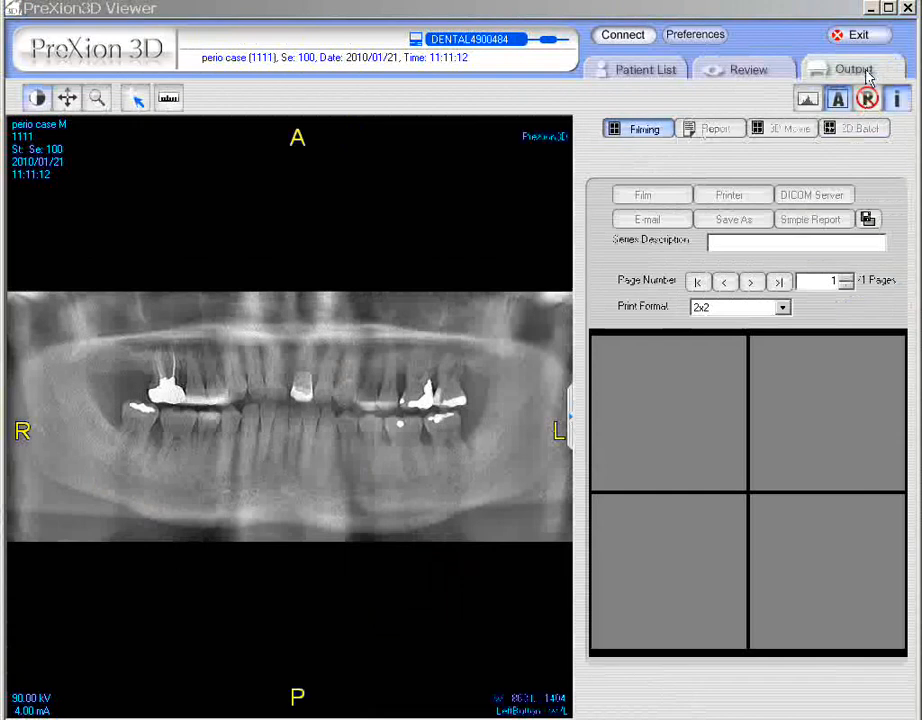
{"action": "right_click", "coordinate": [308, 414]}
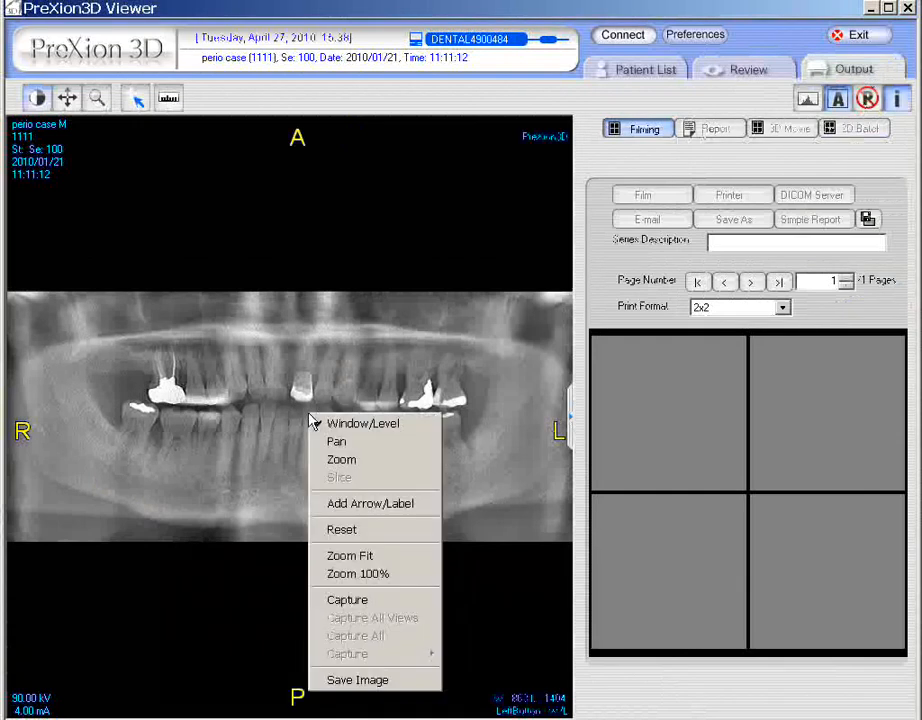
{"action": "left_click", "coordinate": [403, 601]}
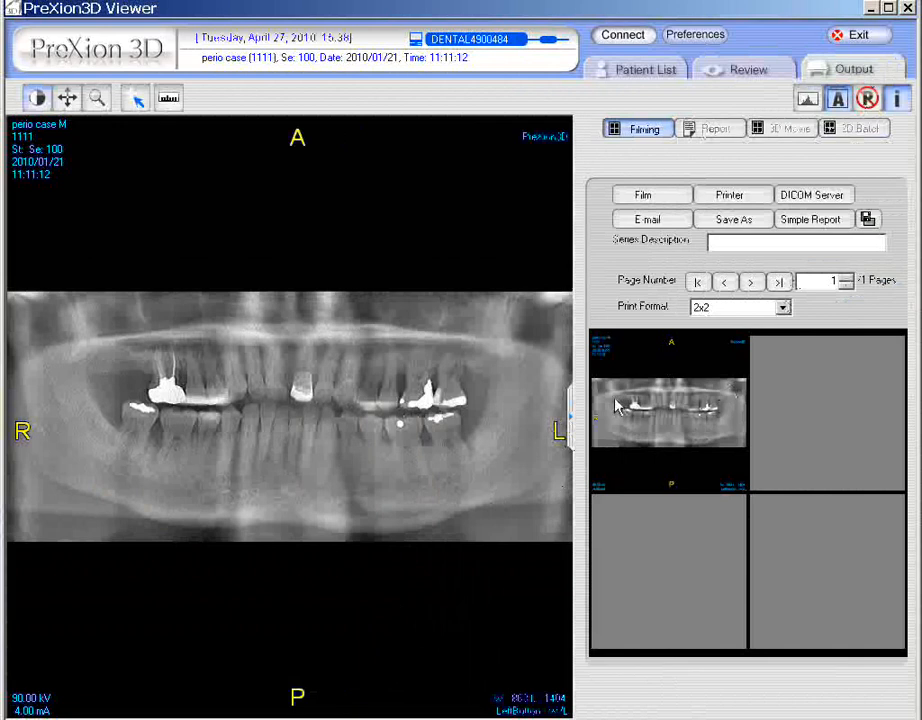
{"action": "left_click", "coordinate": [784, 308]}
{"action": "left_click", "coordinate": [757, 325]}
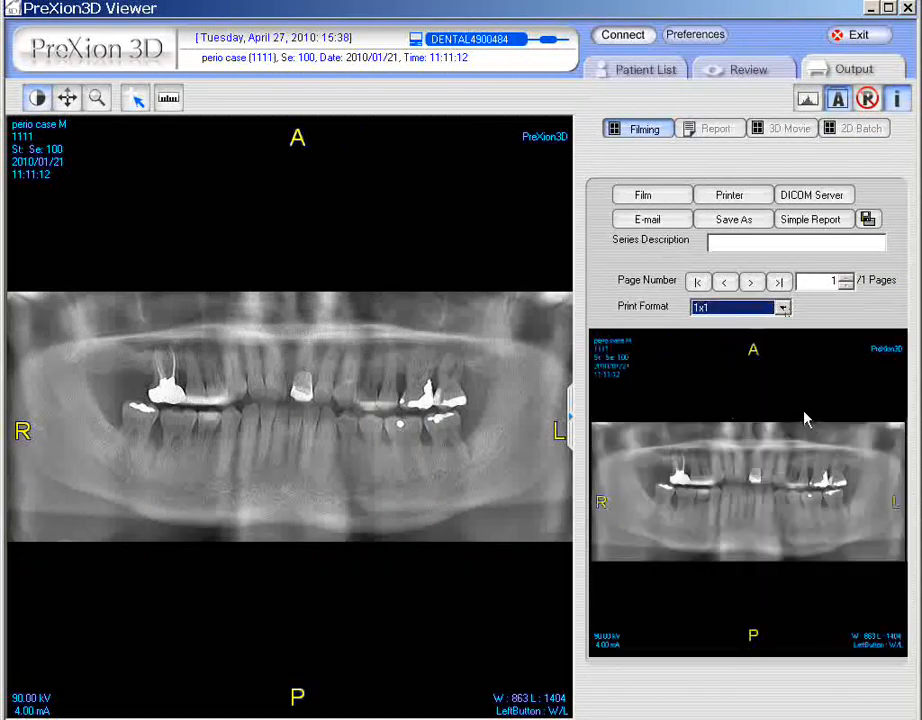
- Open the Save As dialog for the filmed image and close it without saving
{"action": "left_click", "coordinate": [752, 221]}
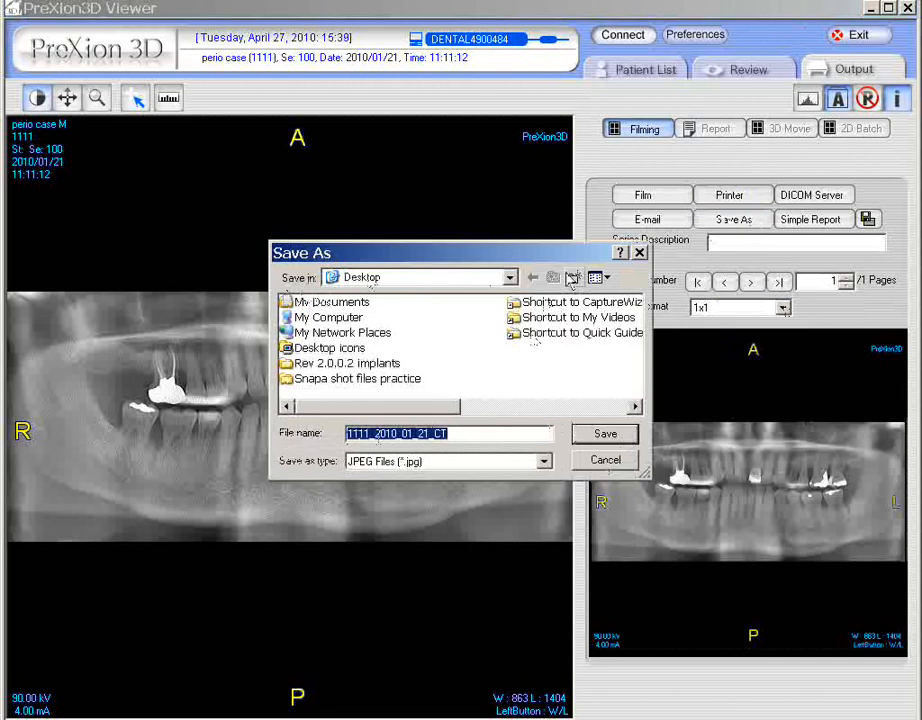
{"action": "left_click", "coordinate": [639, 252]}
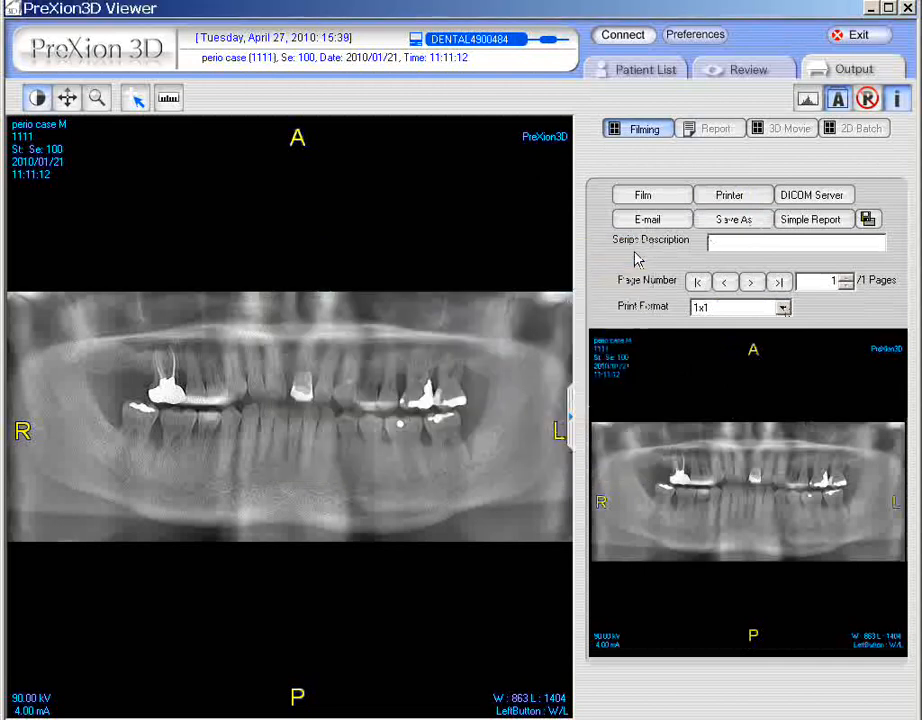
- Generate a simple report signed by First Doctor, MD, scroll through it, and switch back to the viewer
{"action": "left_click", "coordinate": [826, 226]}
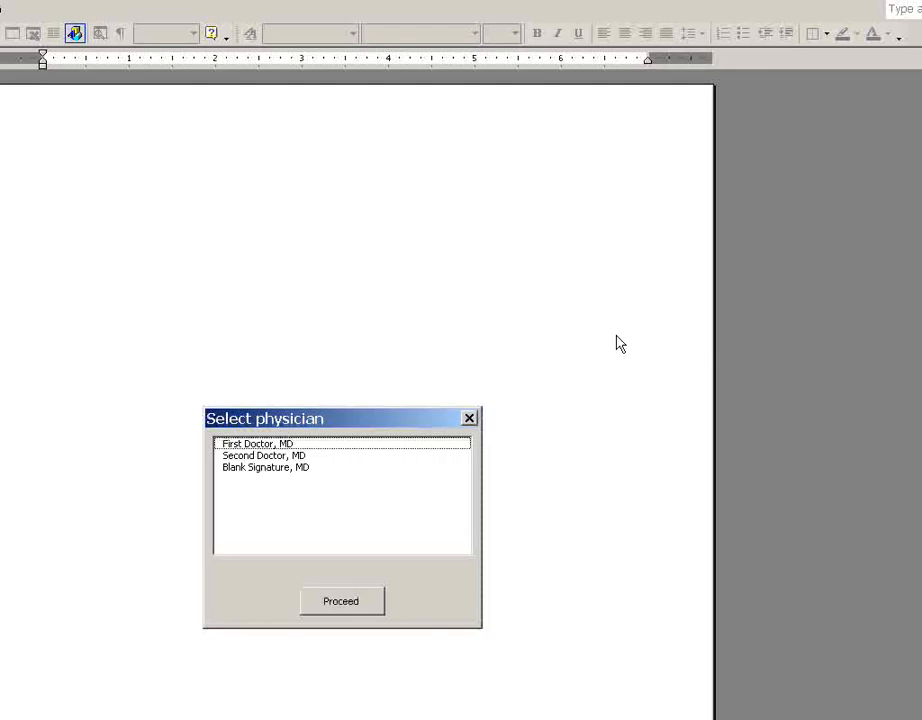
{"action": "left_click", "coordinate": [284, 444]}
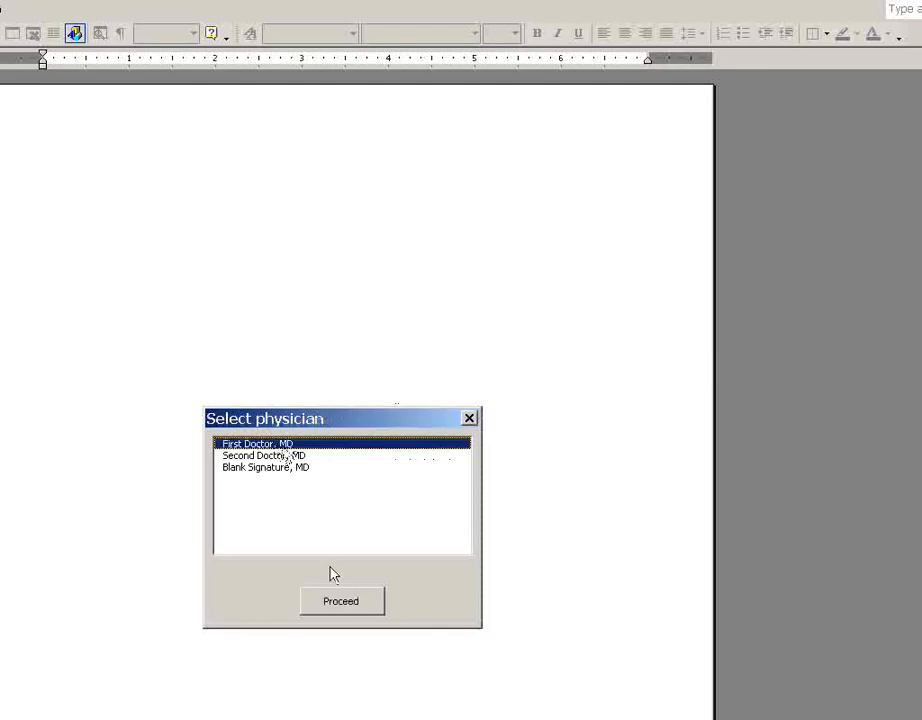
{"action": "left_click", "coordinate": [340, 601]}
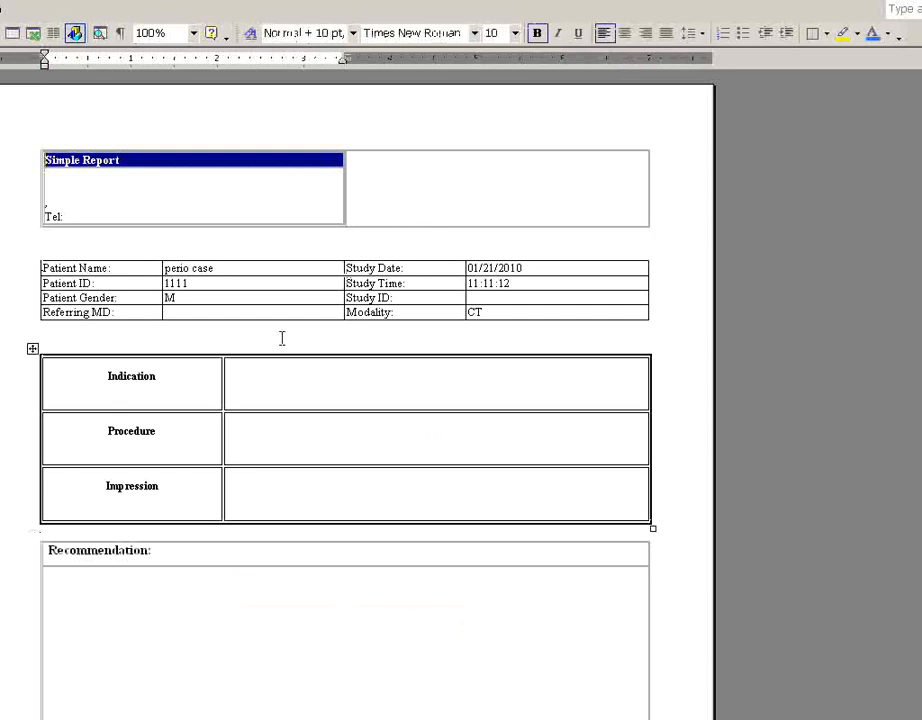
{"action": "scroll", "coordinate": [282, 570], "scroll_direction": "down", "scroll_amount": 6}
{"action": "scroll", "coordinate": [282, 570], "scroll_direction": "down", "scroll_amount": 6}
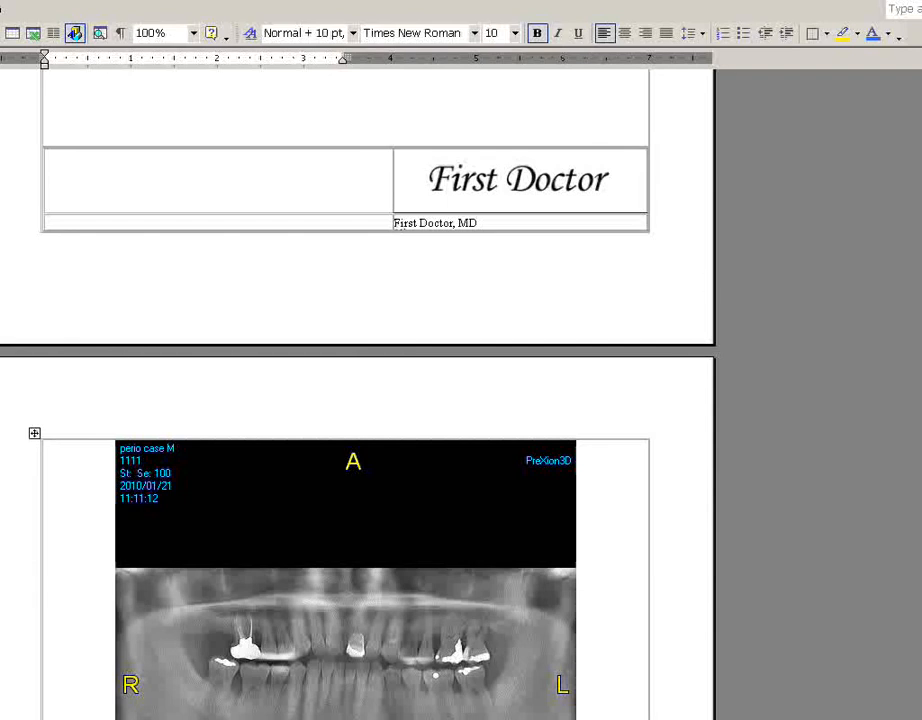
{"action": "key", "text": "alt+Tab"}
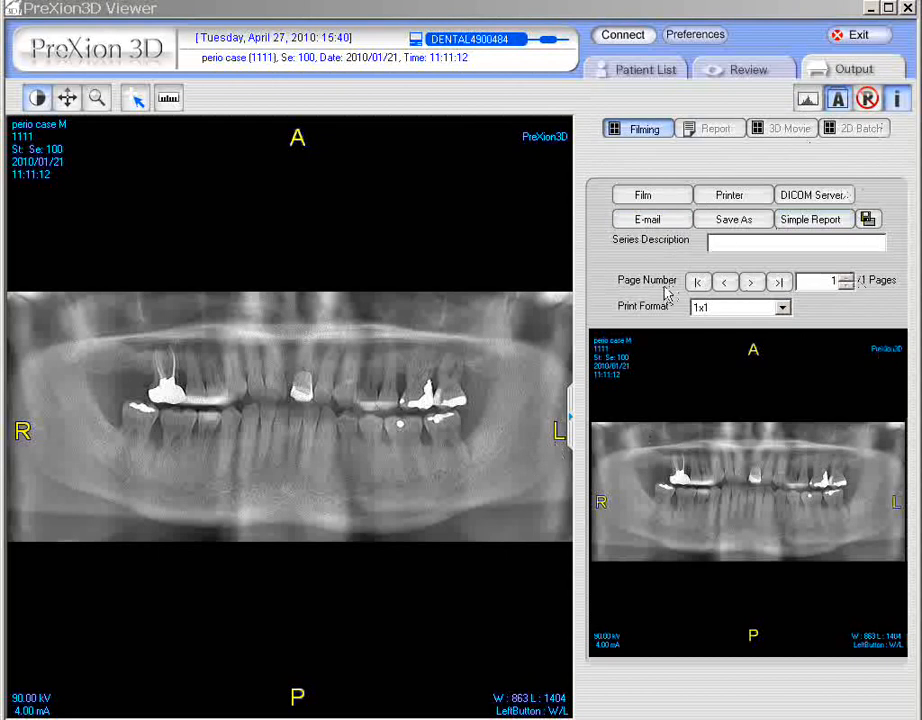
{"action": "left_click", "coordinate": [731, 242]}
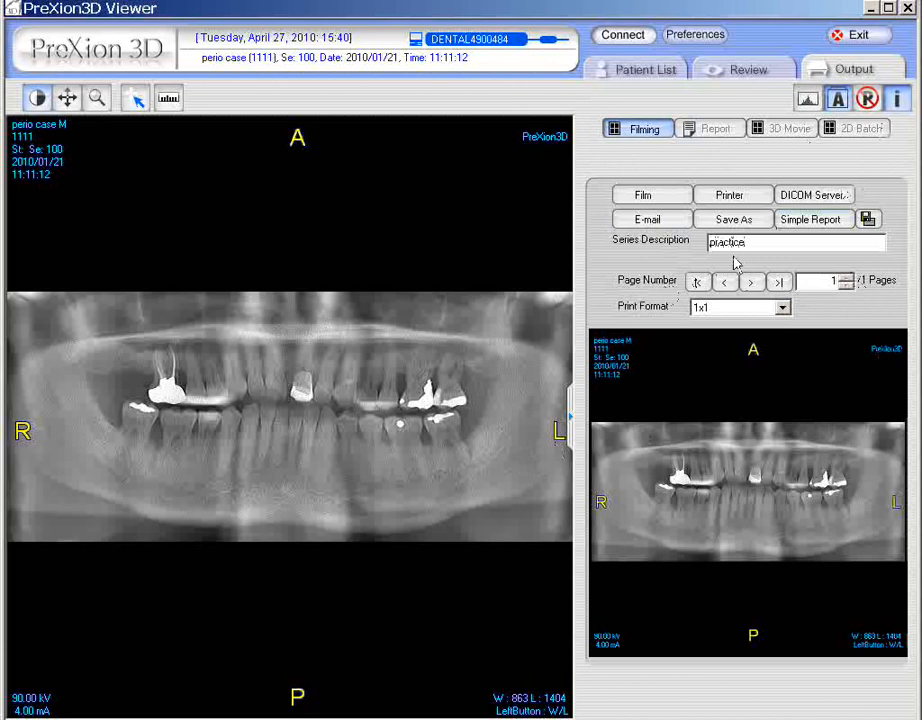
{"action": "key", "text": "BackSpace"}
{"action": "key", "text": "BackSpace"}
{"action": "key", "text": "BackSpace"}
{"action": "key", "text": "BackSpace"}
{"action": "key", "text": "BackSpace"}
{"action": "key", "text": "BackSpace"}
{"action": "key", "text": "BackSpace"}
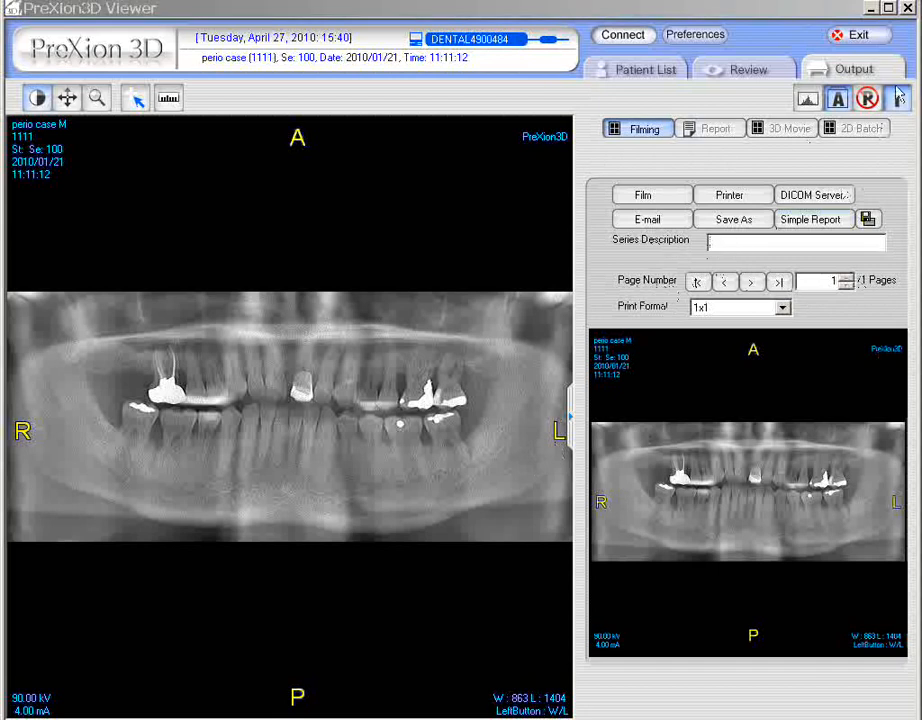
- Load the perio case CT study from the patient list, deleting the images in the output panel
{"action": "left_click", "coordinate": [770, 72]}
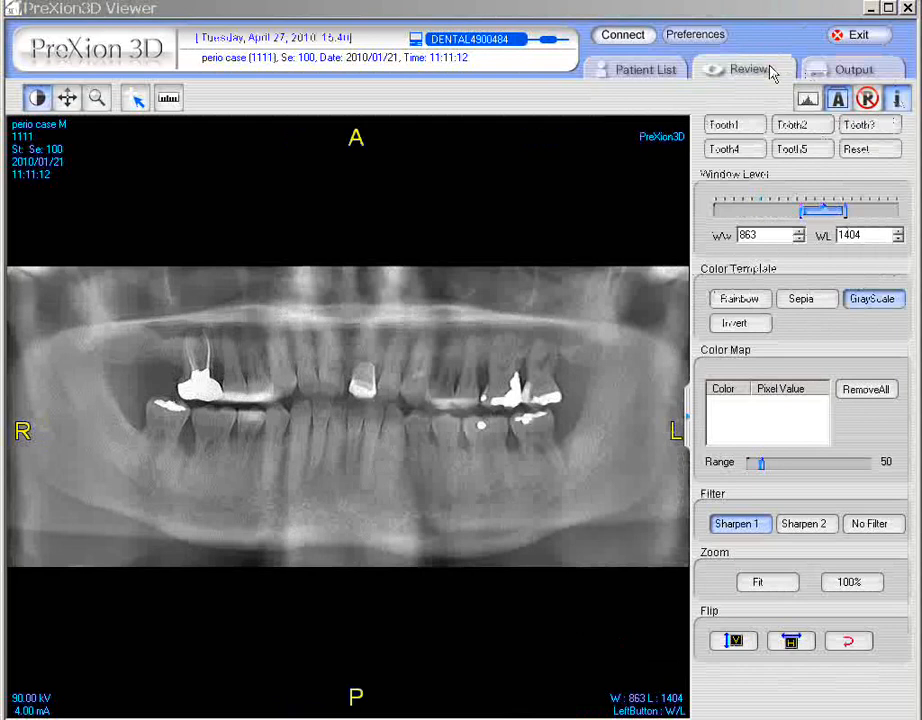
{"action": "left_click", "coordinate": [621, 75]}
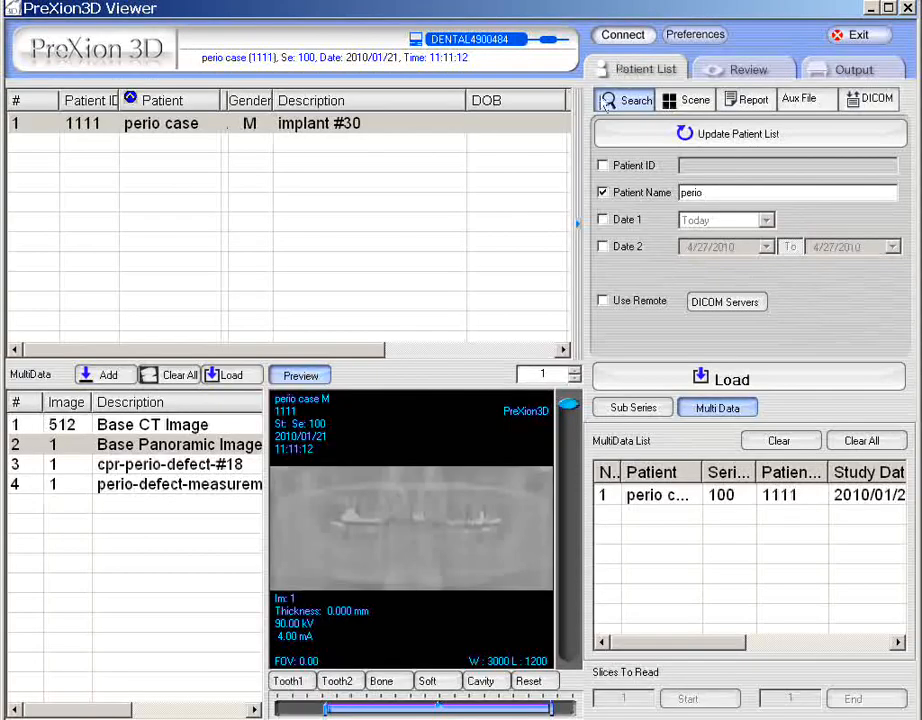
{"action": "left_click", "coordinate": [278, 125]}
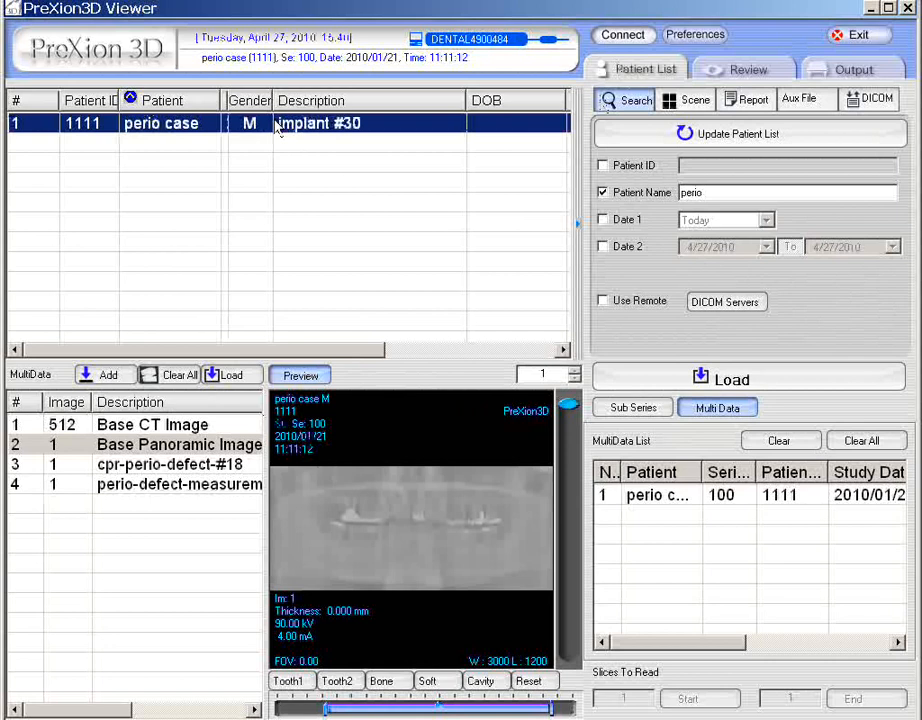
{"action": "double_click", "coordinate": [278, 125]}
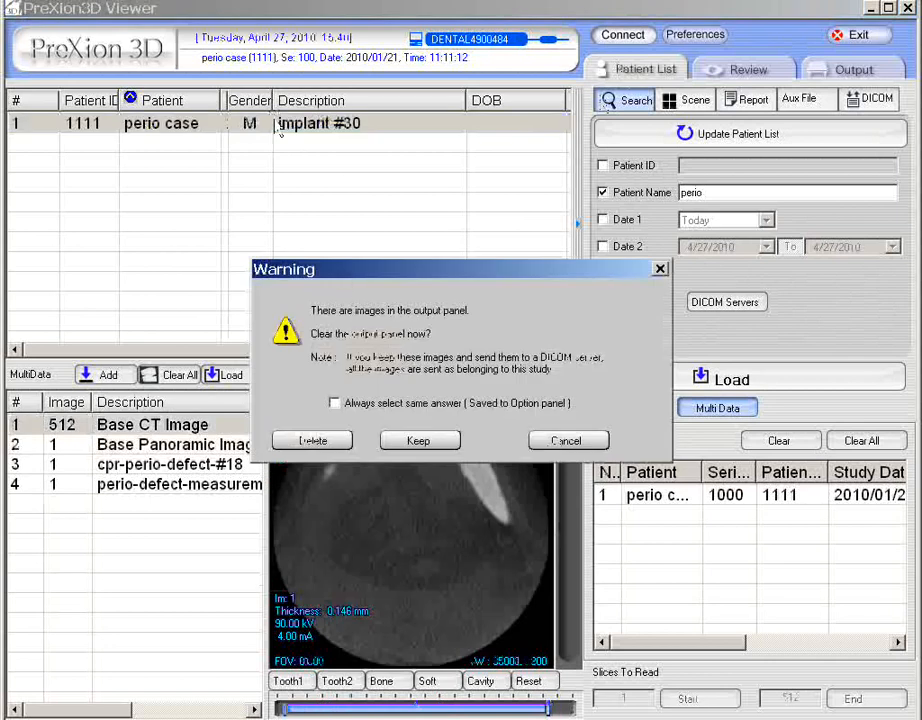
{"action": "left_click", "coordinate": [313, 443]}
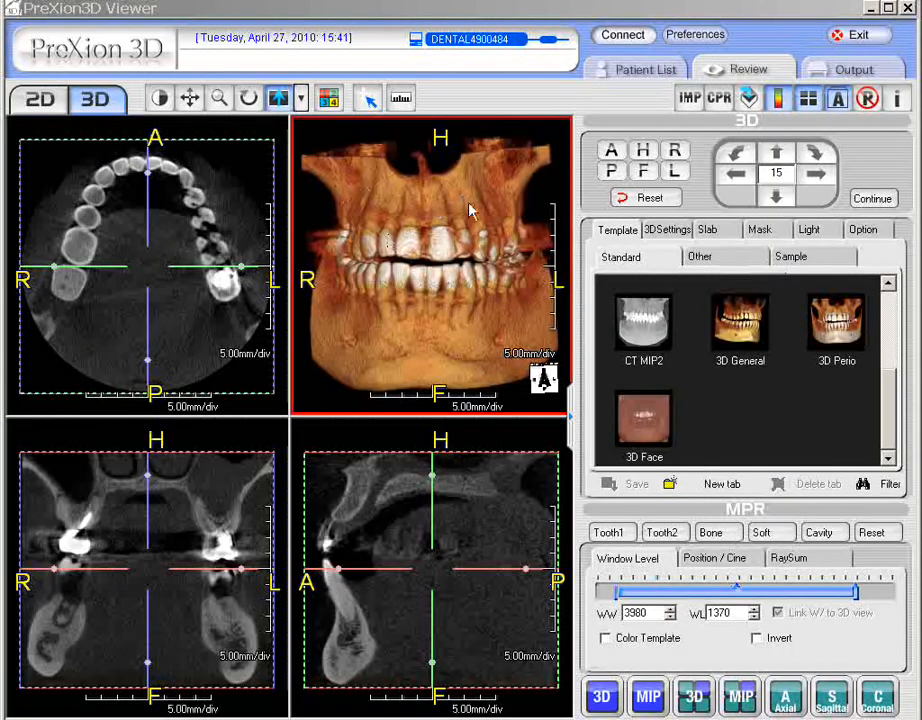
- Move the axial slice up in the coronal view and rotate the sagittal and coronal planes in the axial view
{"action": "left_click", "coordinate": [152, 163]}
{"action": "left_click", "coordinate": [510, 517]}
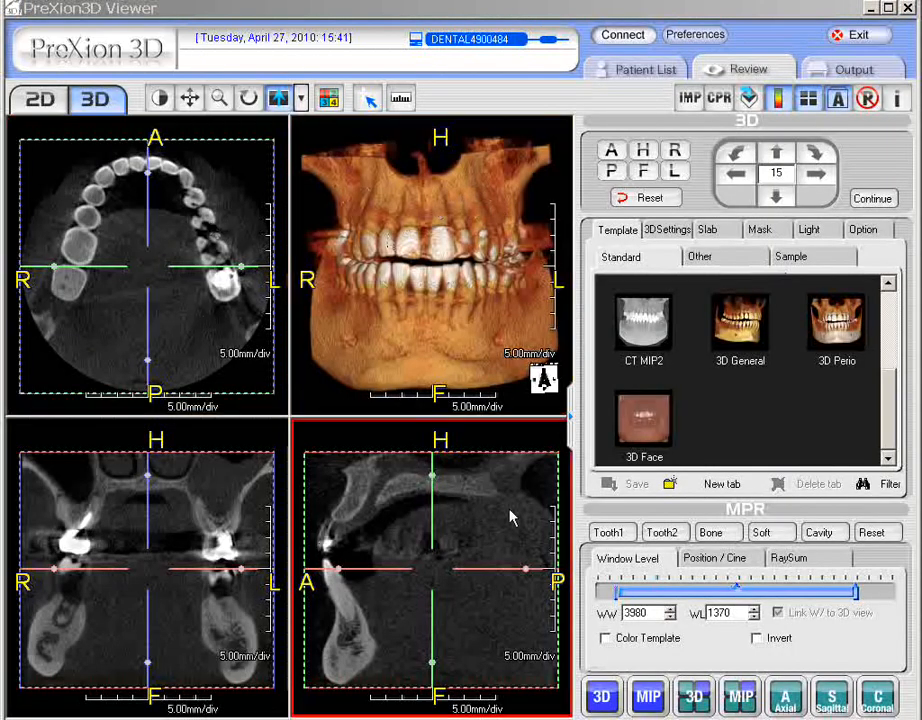
{"action": "left_click", "coordinate": [331, 205]}
{"action": "left_click", "coordinate": [225, 290]}
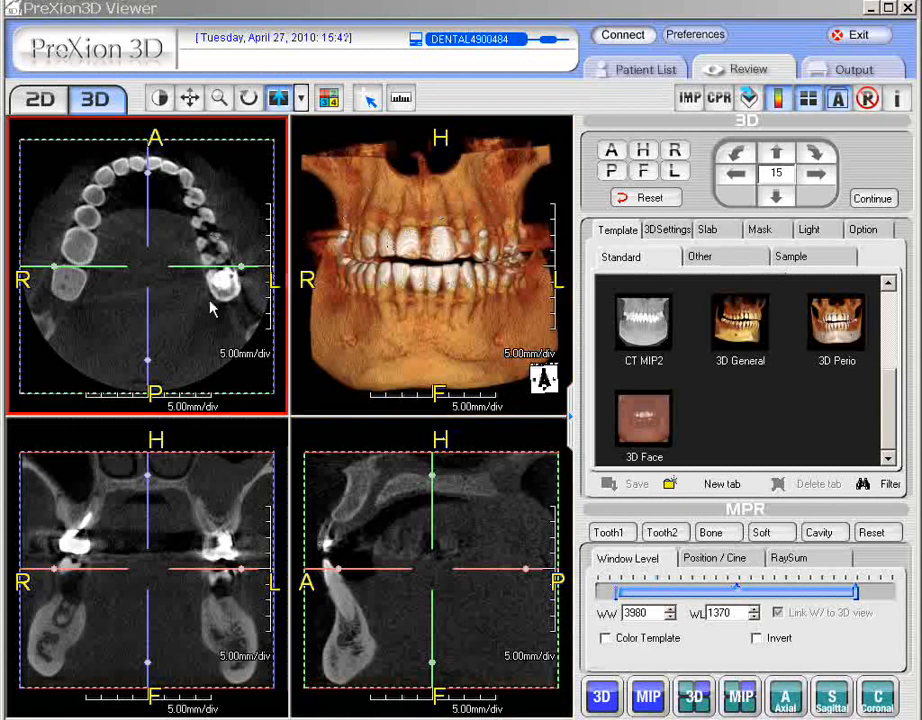
{"action": "left_click", "coordinate": [158, 486]}
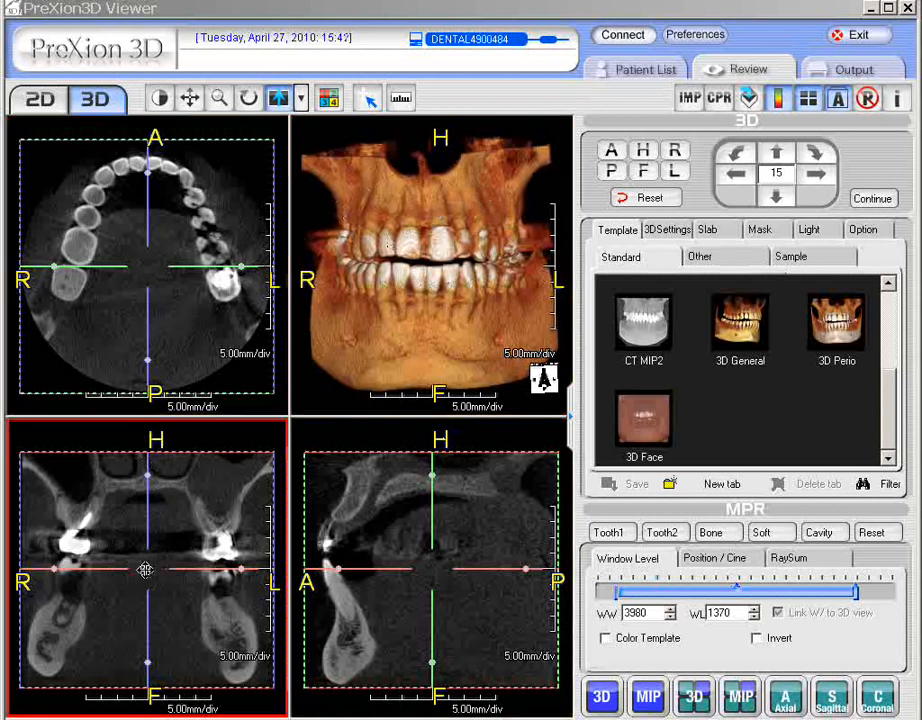
{"action": "left_click", "coordinate": [164, 560]}
{"action": "left_click_drag", "start_coordinate": [167, 563], "coordinate": [214, 494]}
{"action": "left_click", "coordinate": [230, 191]}
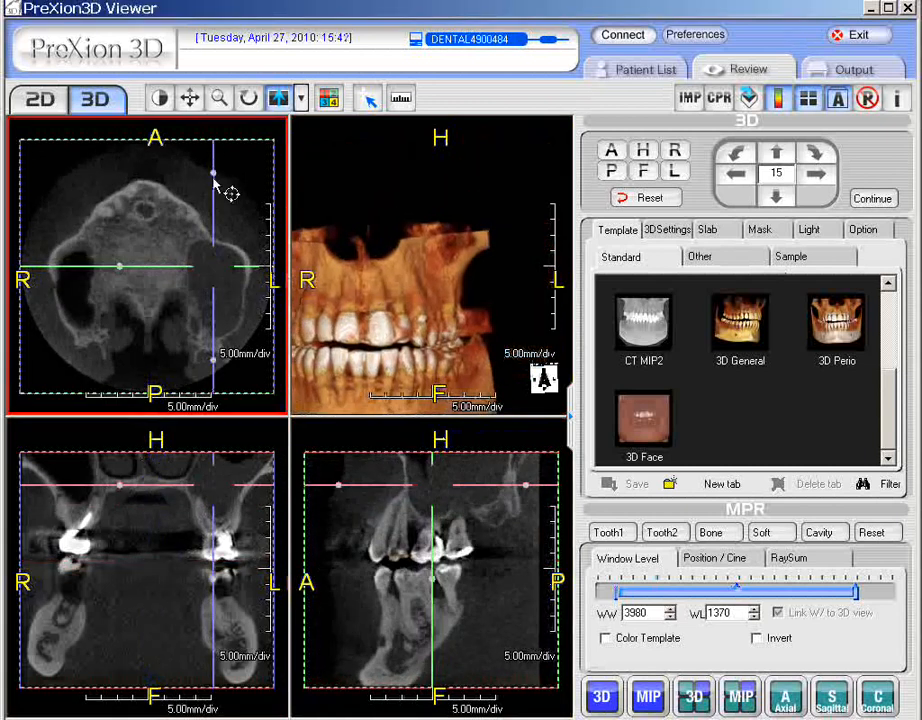
{"action": "left_click_drag", "start_coordinate": [218, 175], "coordinate": [217, 261]}
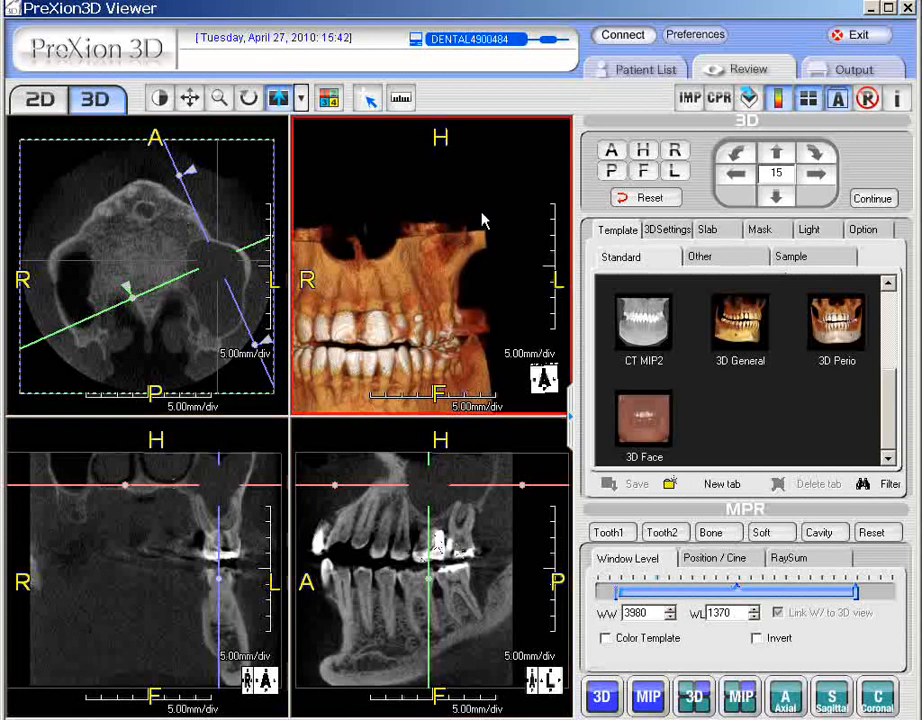
{"action": "right_click", "coordinate": [79, 561]}
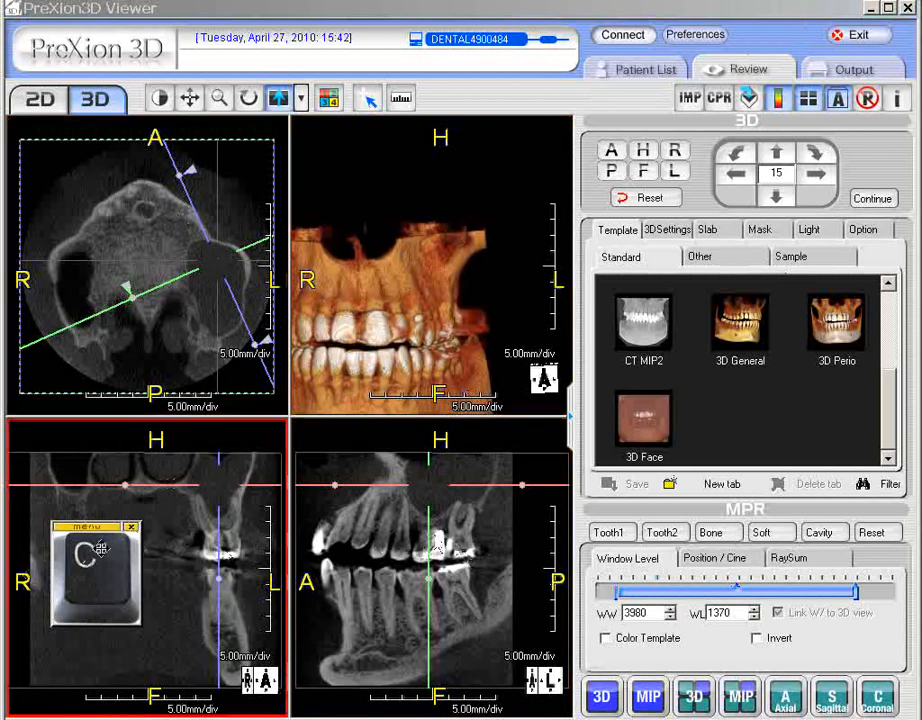
{"action": "right_click", "coordinate": [169, 541]}
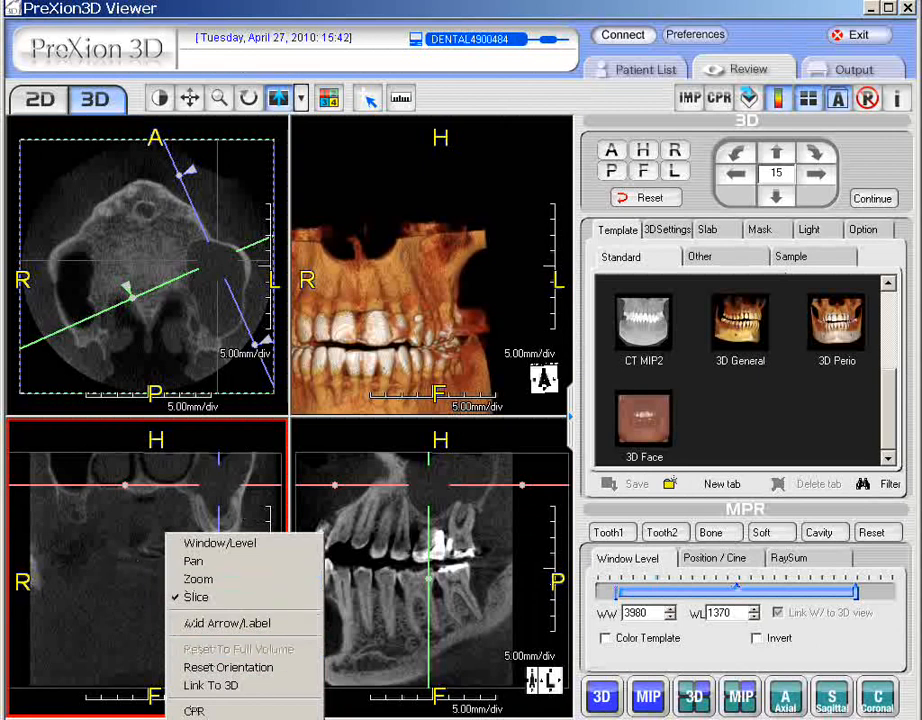
{"action": "key", "text": "Escape"}
{"action": "left_click", "coordinate": [525, 202]}
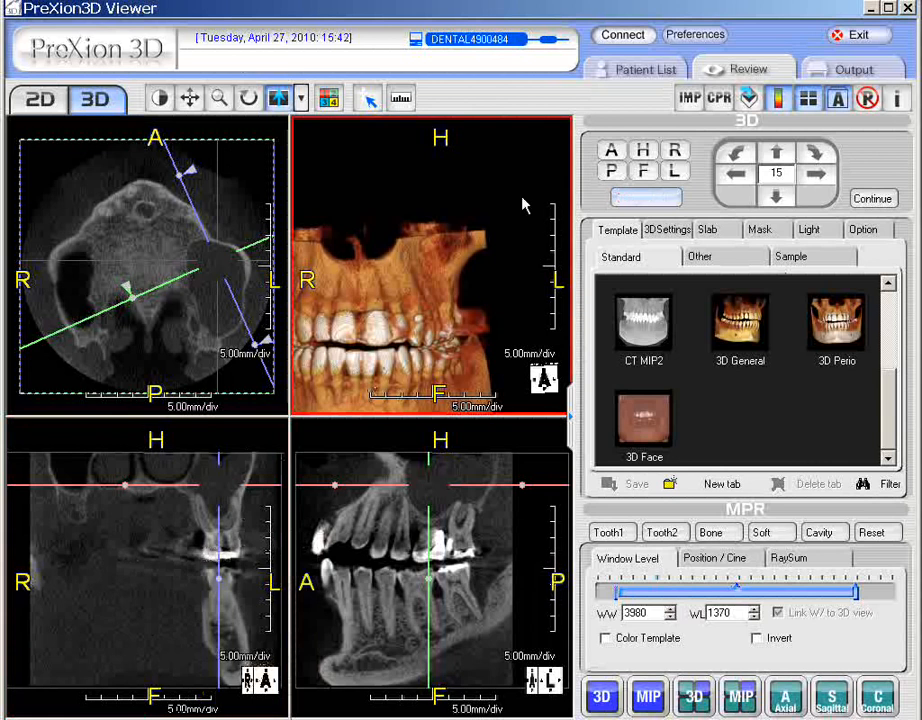
- Open the output filming page and set the print format to 2x2
{"action": "left_click", "coordinate": [855, 70]}
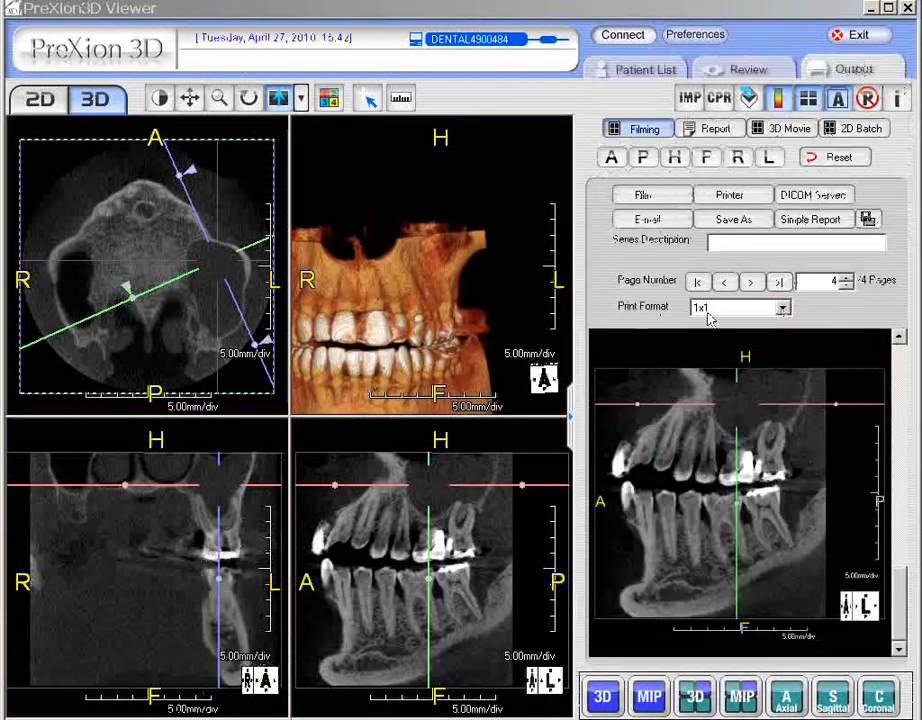
{"action": "left_click", "coordinate": [782, 308]}
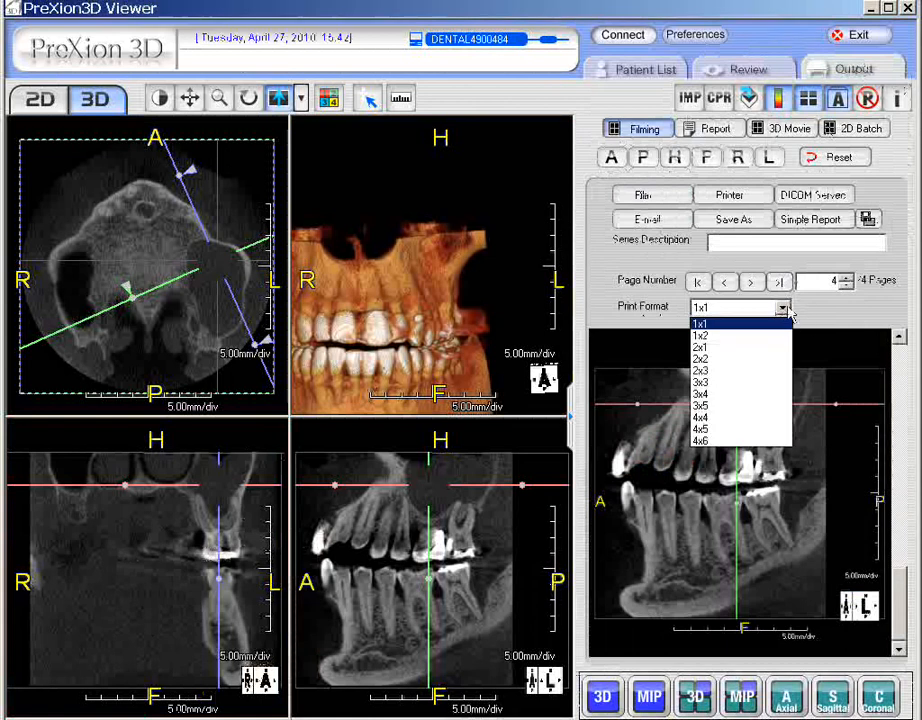
{"action": "left_click", "coordinate": [735, 360]}
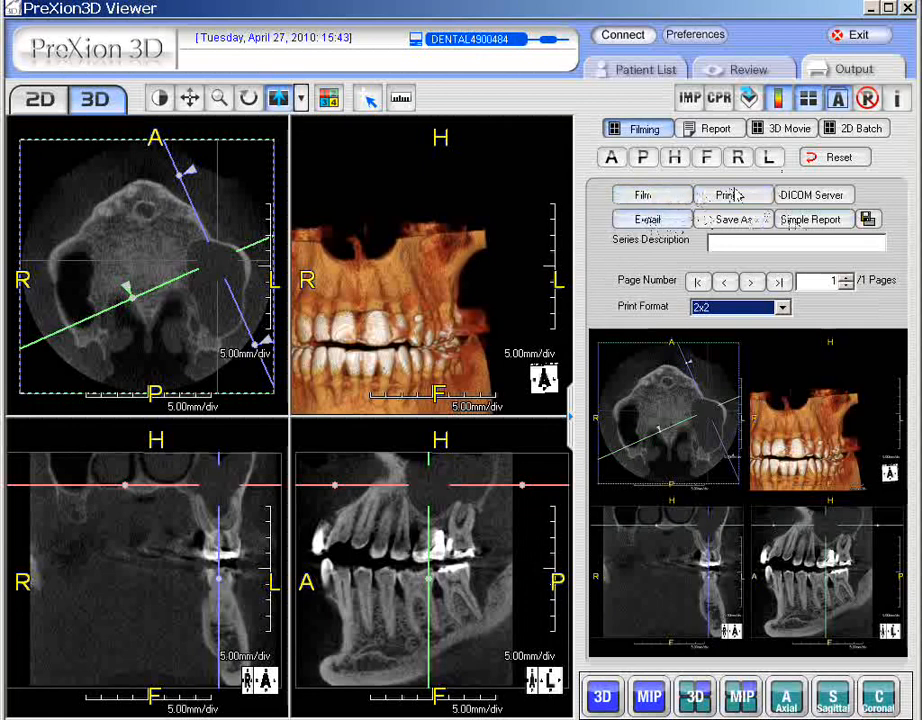
- Enter test as the series description and send the filmed page to the LocalAE DICOM server
{"action": "left_click", "coordinate": [836, 202]}
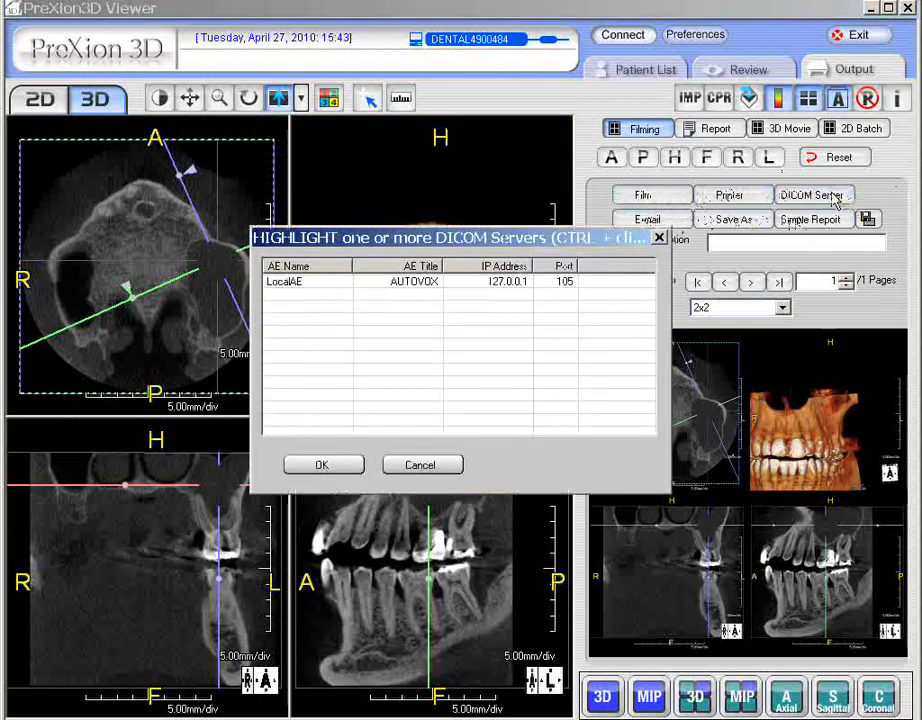
{"action": "left_click", "coordinate": [657, 237]}
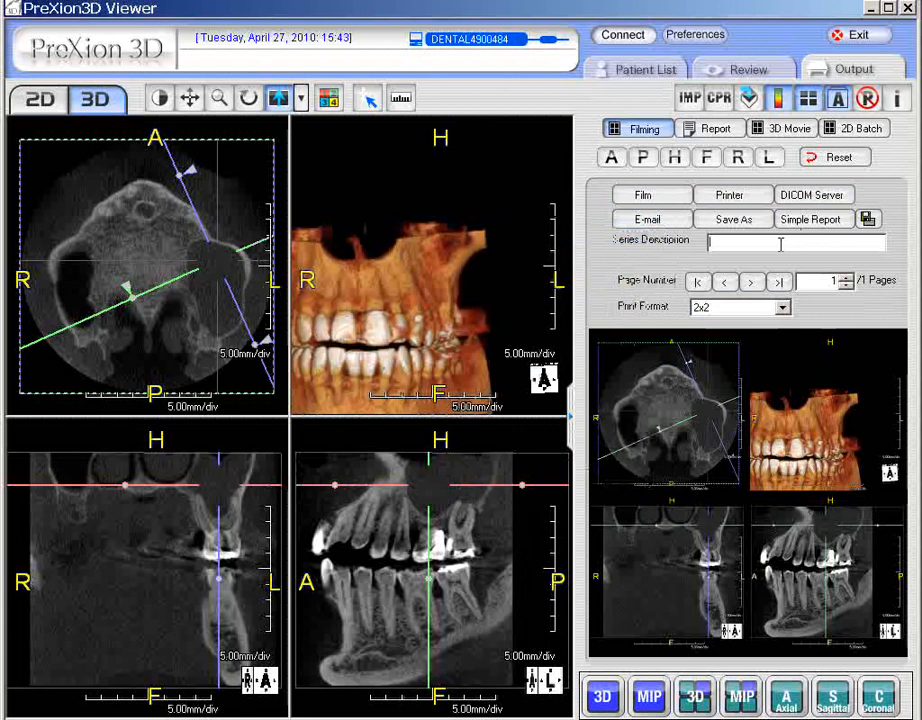
{"action": "type", "text": "test"}
{"action": "left_click", "coordinate": [836, 203]}
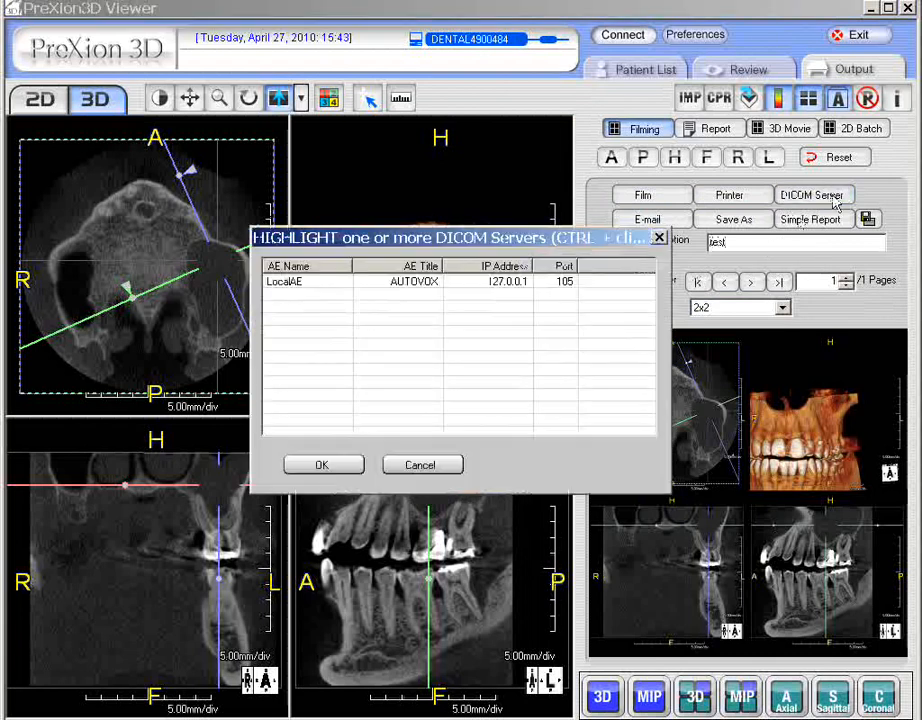
{"action": "left_click", "coordinate": [494, 282]}
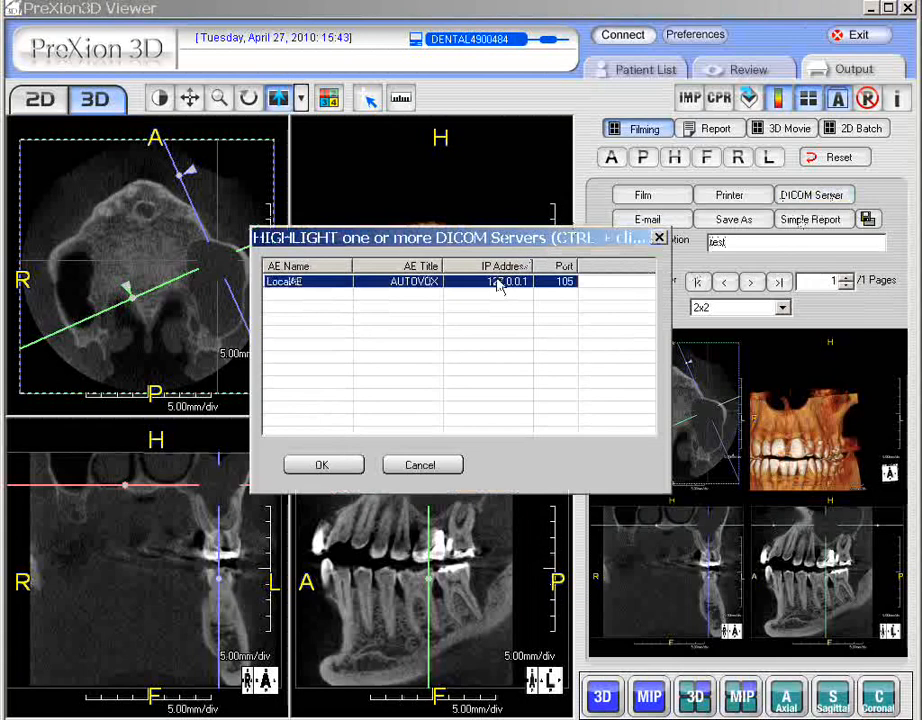
{"action": "left_click", "coordinate": [322, 466]}
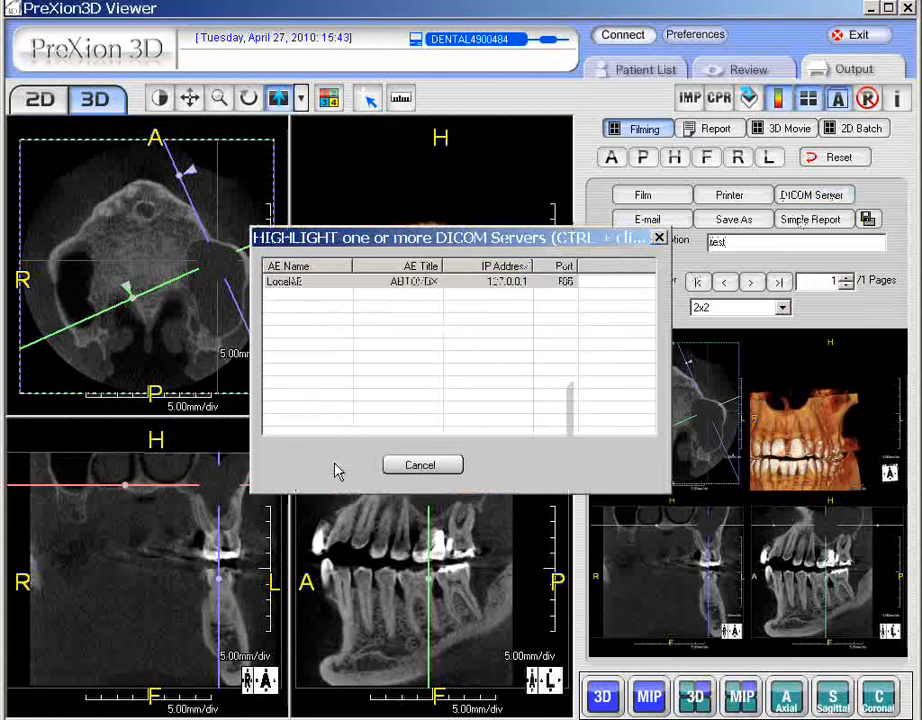
- Refresh the patient list and preview the saved test series of the perio case
{"action": "left_click", "coordinate": [664, 68]}
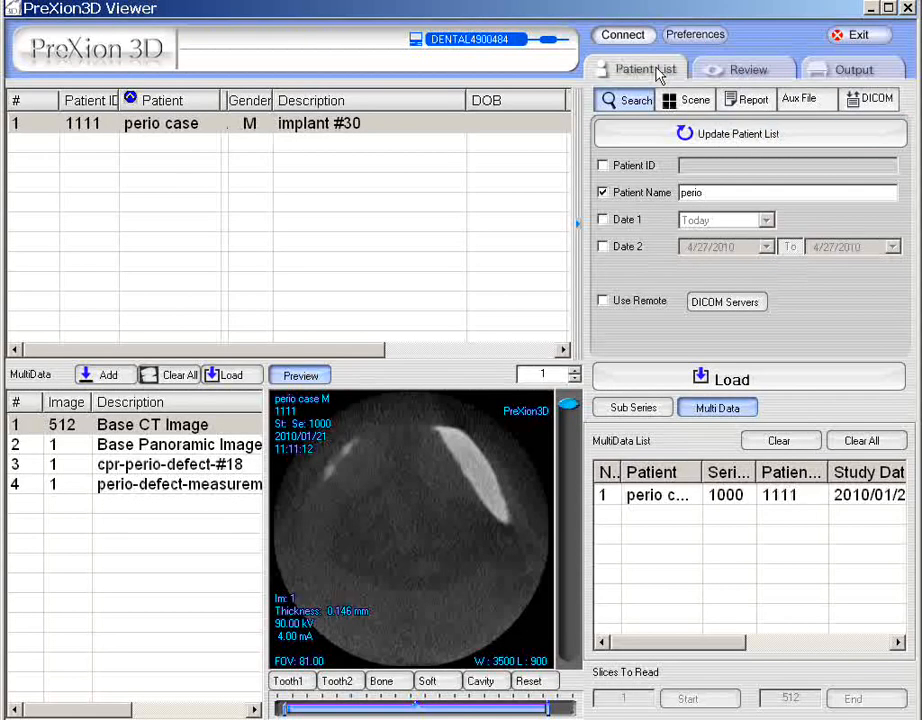
{"action": "left_click", "coordinate": [744, 144]}
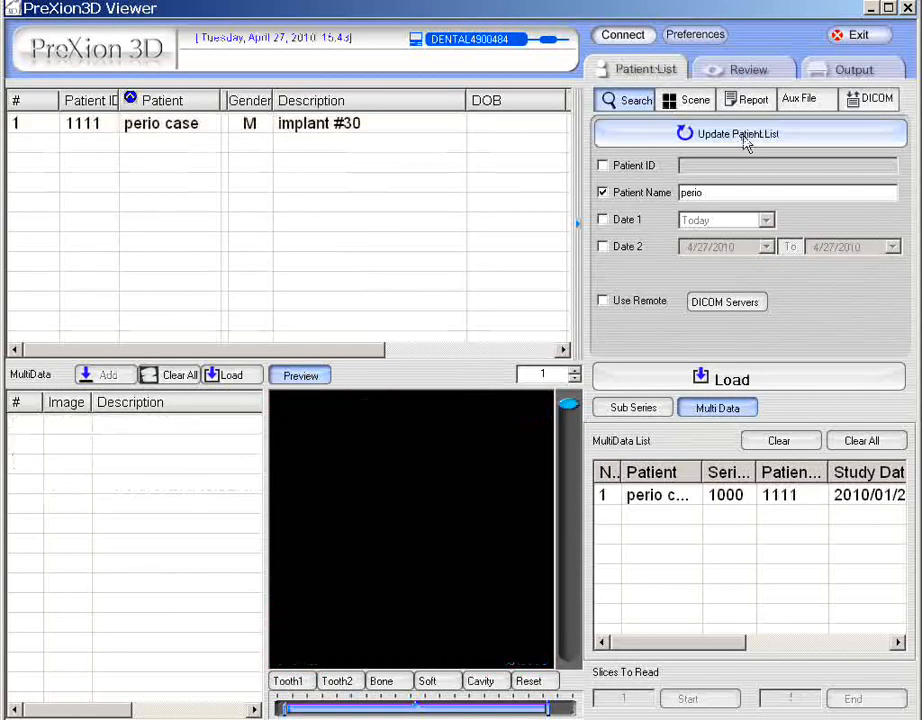
{"action": "left_click", "coordinate": [272, 126]}
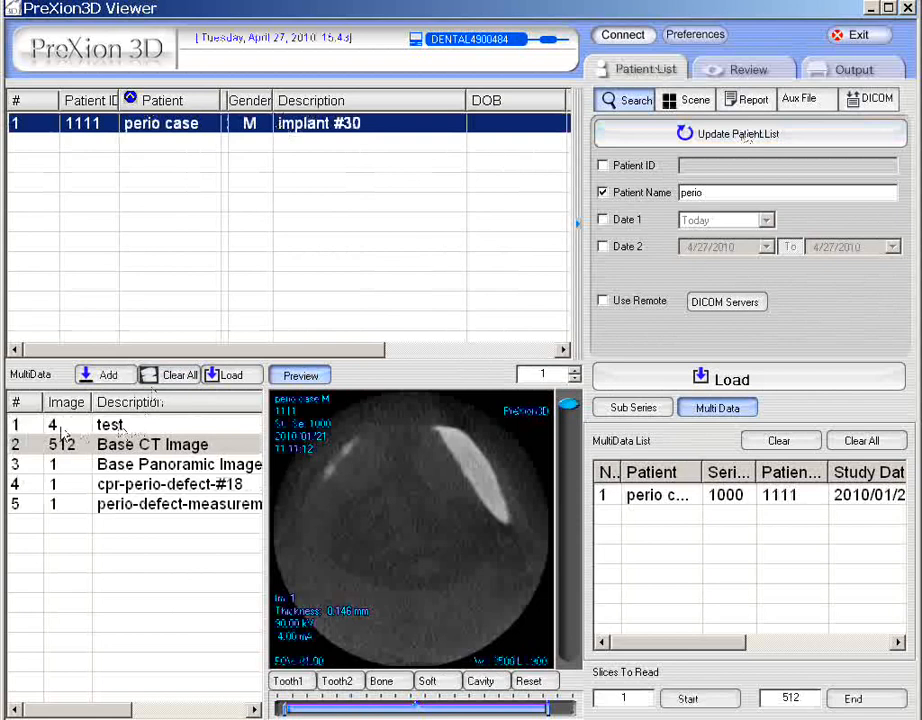
{"action": "left_click", "coordinate": [127, 425]}
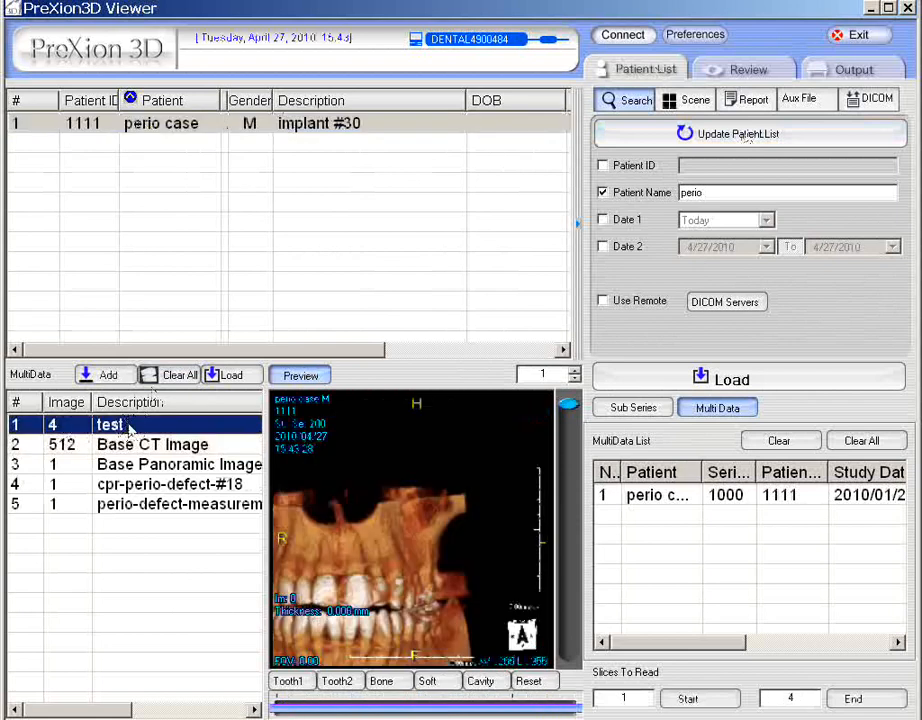
{"action": "left_click", "coordinate": [570, 425]}
{"action": "mouse_move", "coordinate": [570, 425]}
{"action": "left_mouse_down"}
{"action": "mouse_move", "coordinate": [568, 628]}
{"action": "mouse_move", "coordinate": [568, 405]}
{"action": "left_mouse_up"}
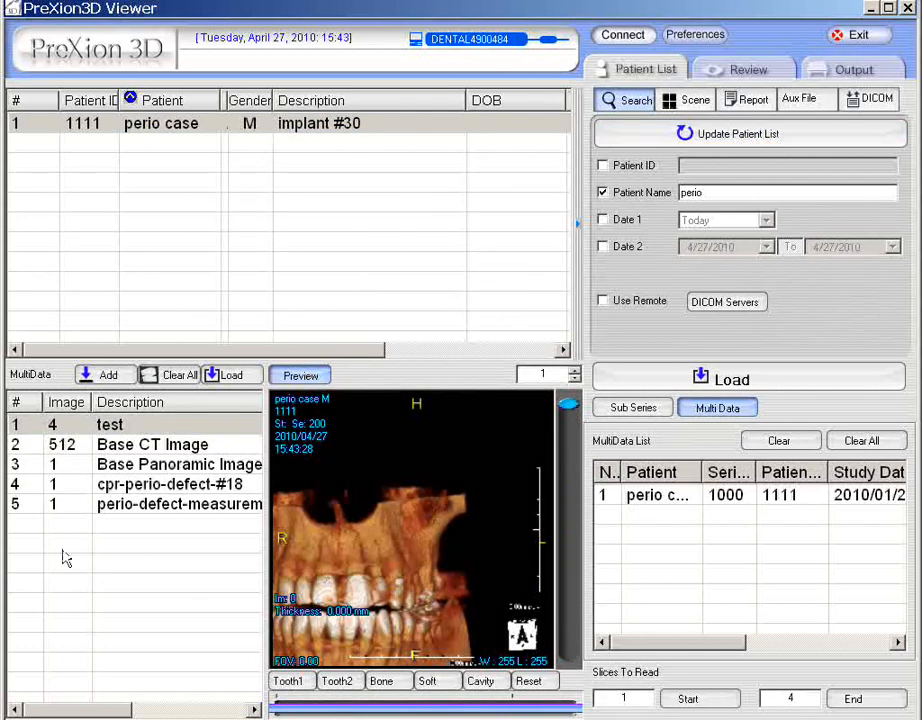
{"action": "key", "text": "c"}
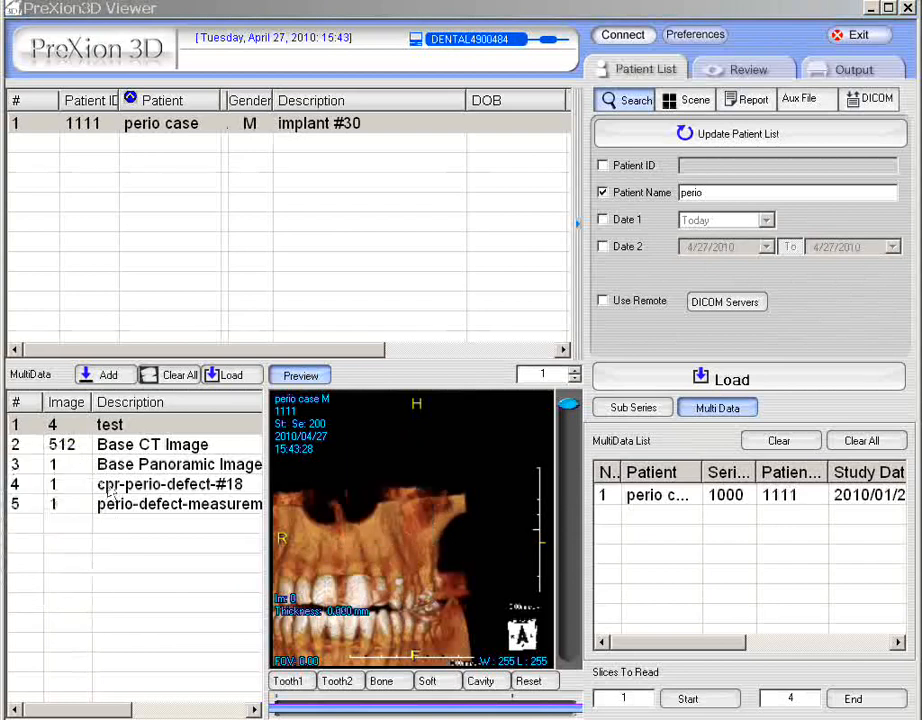
{"action": "right_click", "coordinate": [401, 484]}
{"action": "key", "text": "Escape"}
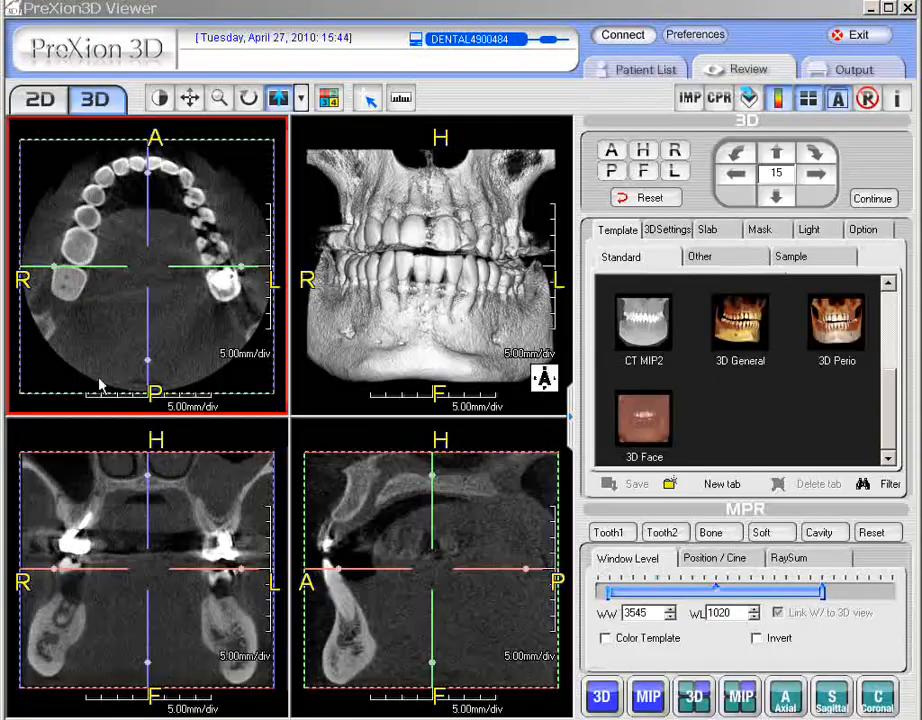
- Capture the coronal slice view onto the film page and switch to the output page
{"action": "key", "text": "c"}
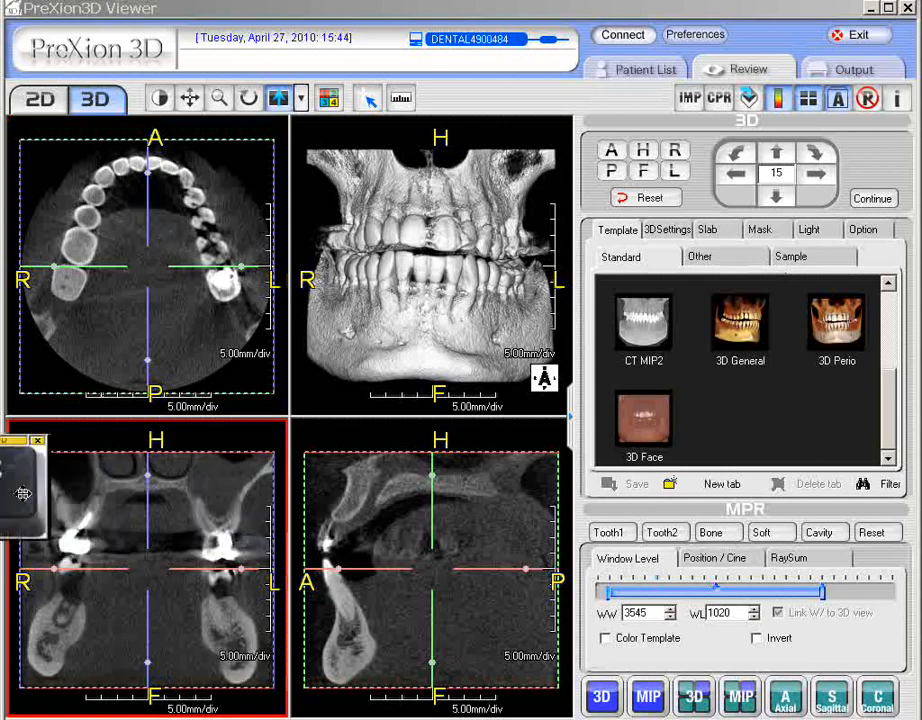
{"action": "right_click", "coordinate": [196, 507]}
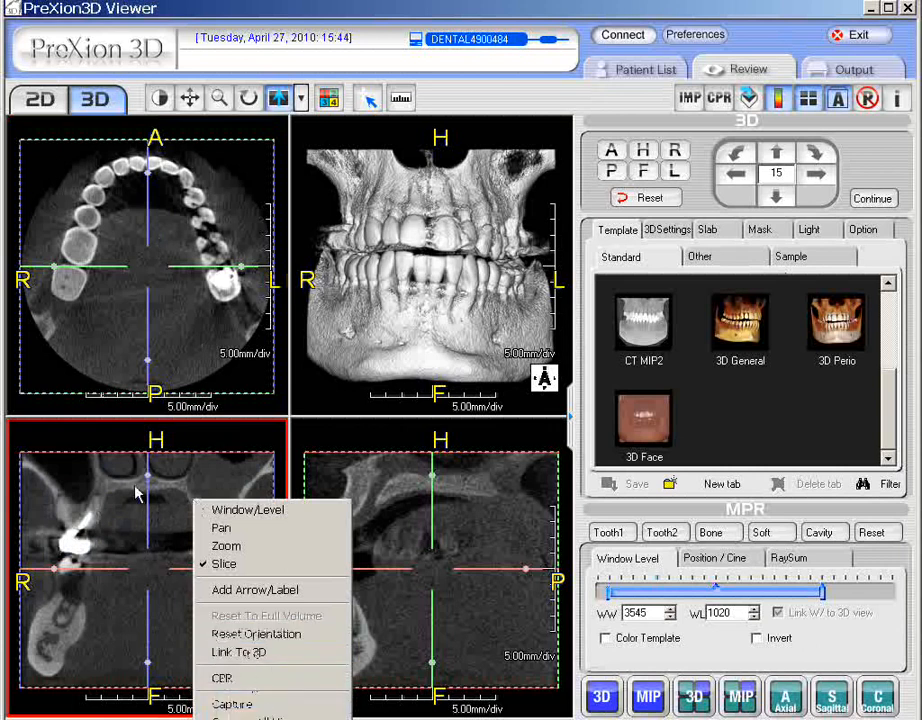
{"action": "left_click", "coordinate": [282, 679]}
{"action": "left_click", "coordinate": [540, 129]}
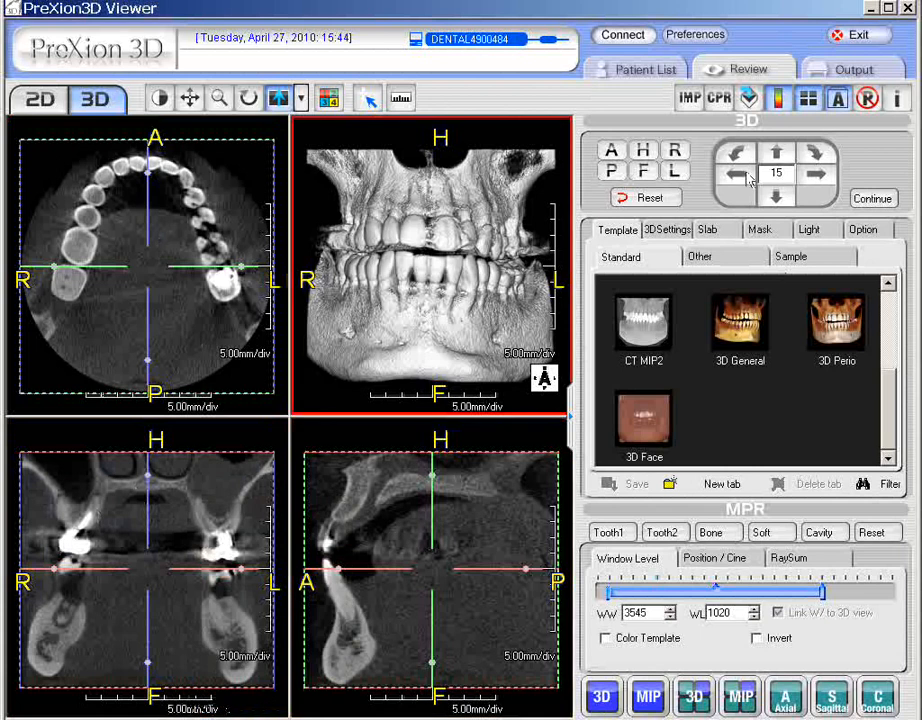
{"action": "left_click", "coordinate": [870, 70]}
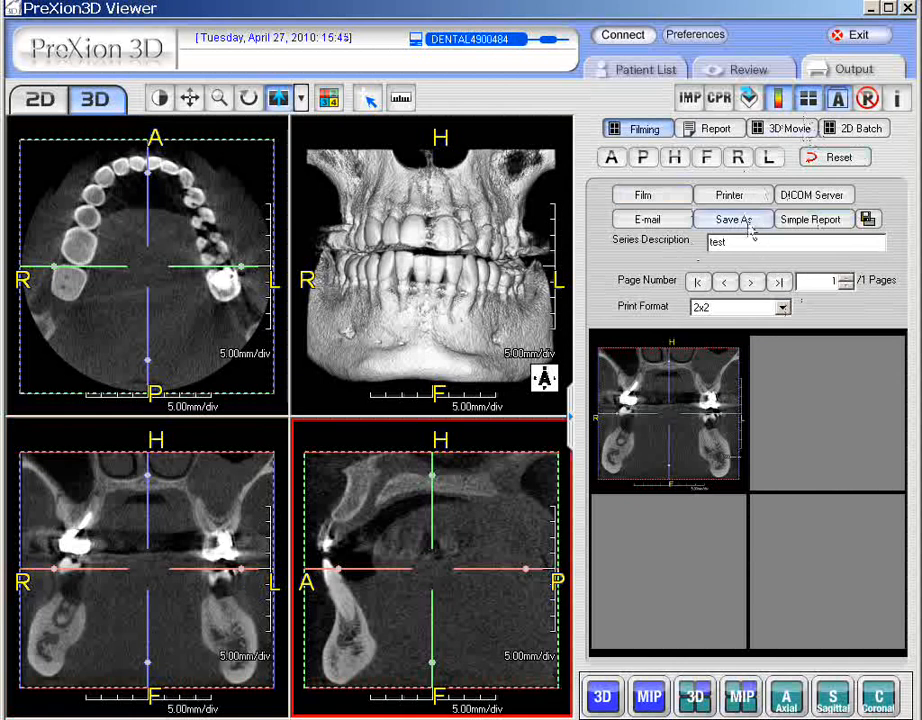
- Return to the review page, enlarge the 3D view and capture it as an image
{"action": "left_click", "coordinate": [462, 326]}
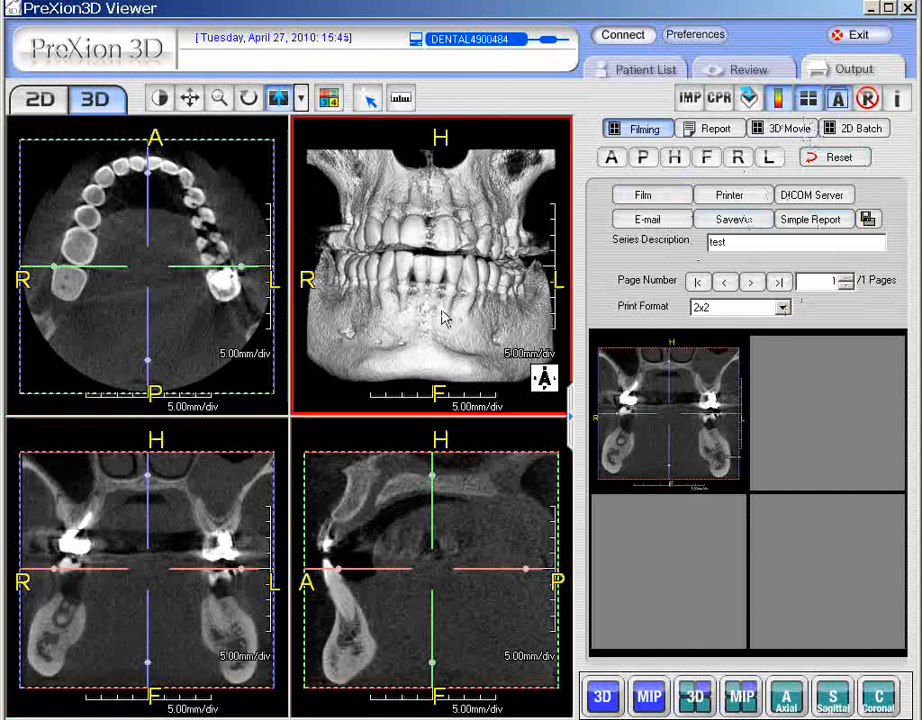
{"action": "left_click", "coordinate": [743, 73]}
{"action": "double_click", "coordinate": [428, 297]}
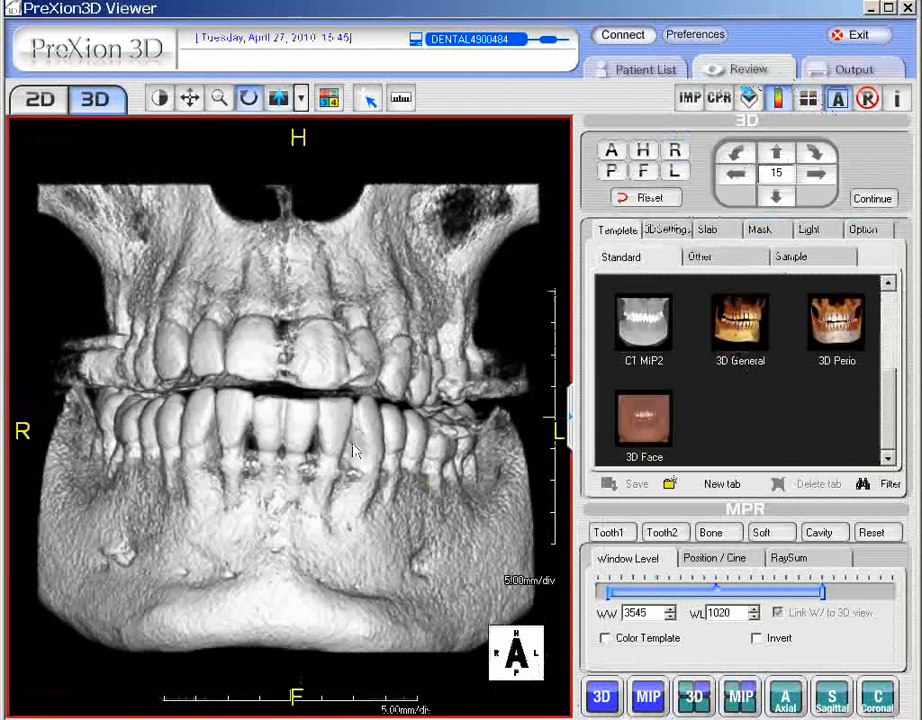
{"action": "right_click", "coordinate": [328, 396]}
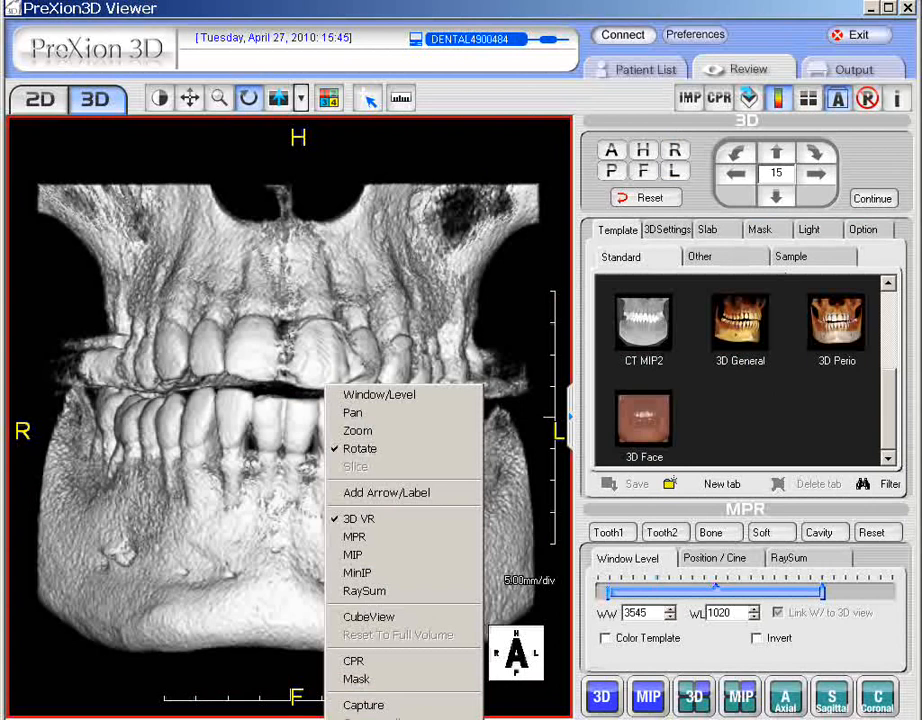
{"action": "left_click", "coordinate": [363, 705]}
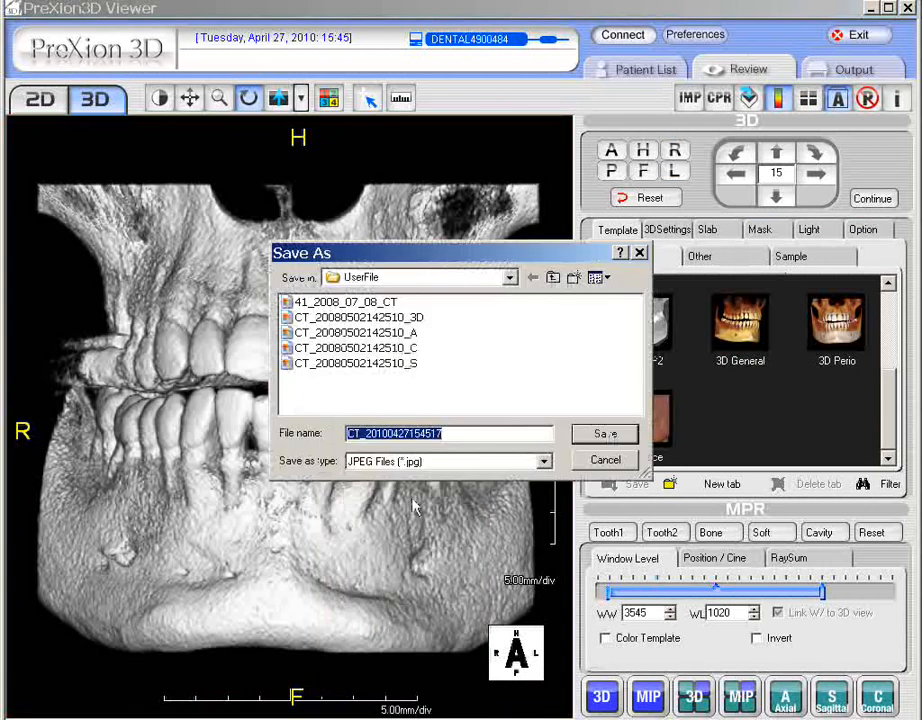
- Set the save location to Desktop, the type to JPEG and the file name to patient, then close without saving
{"action": "left_click", "coordinate": [510, 278]}
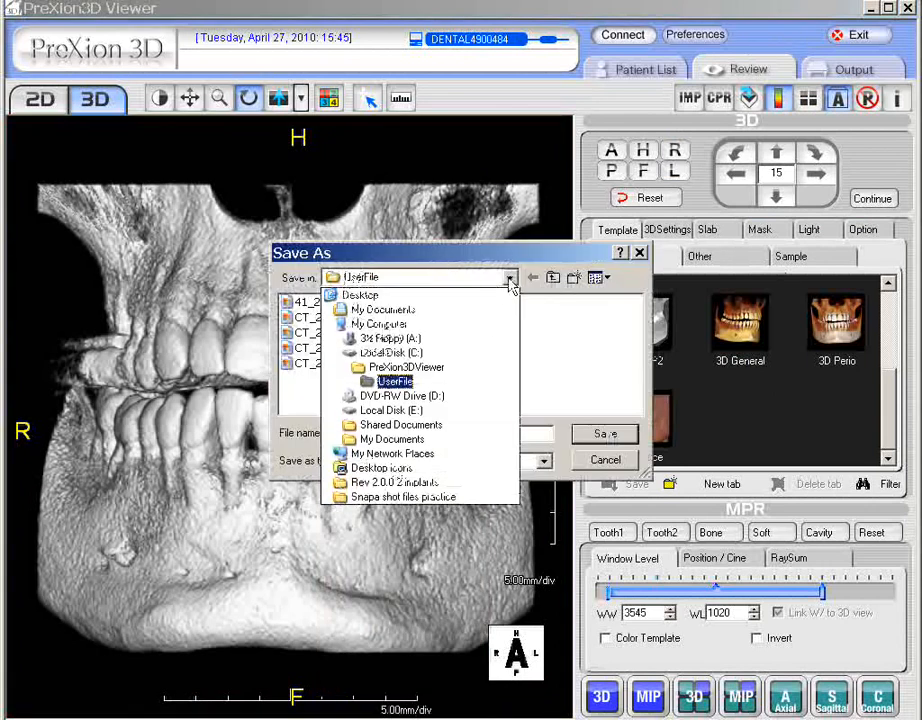
{"action": "left_click", "coordinate": [456, 295]}
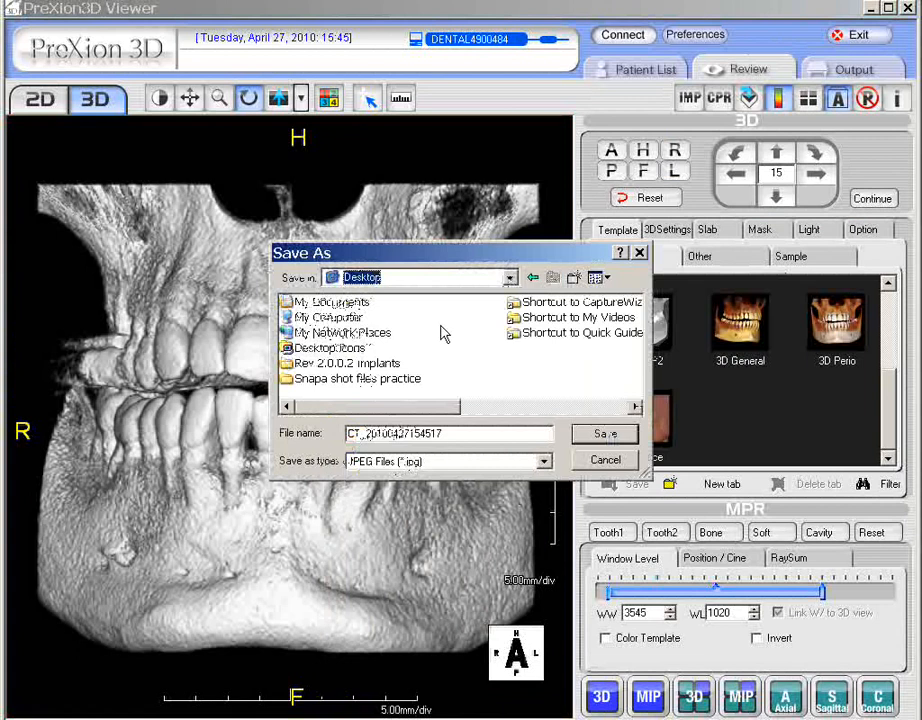
{"action": "left_click", "coordinate": [544, 461]}
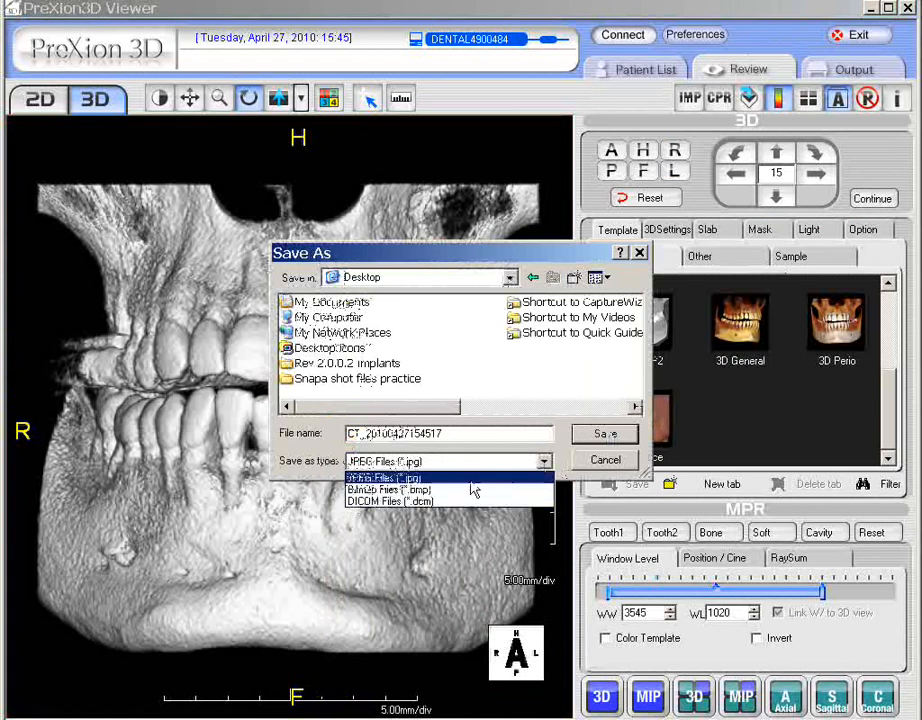
{"action": "left_click", "coordinate": [470, 479]}
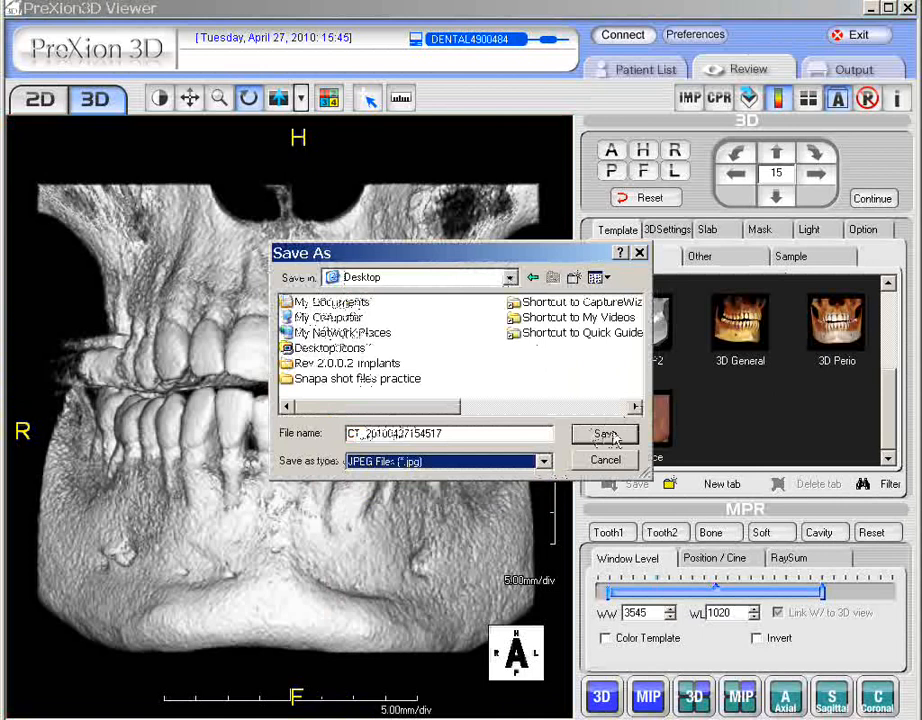
{"action": "double_click", "coordinate": [465, 433]}
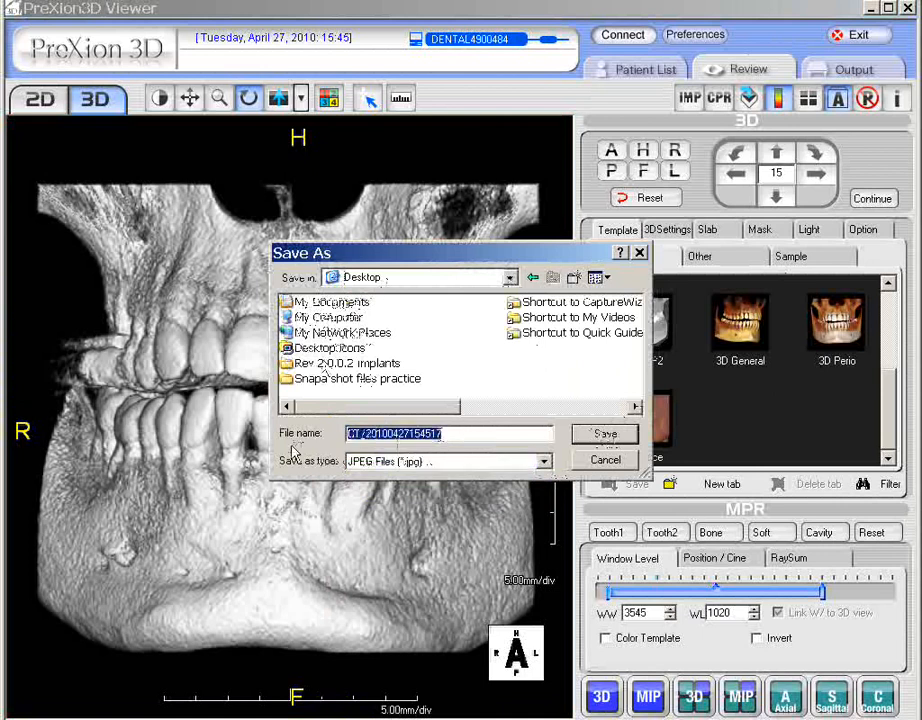
{"action": "key", "text": "BackSpace"}
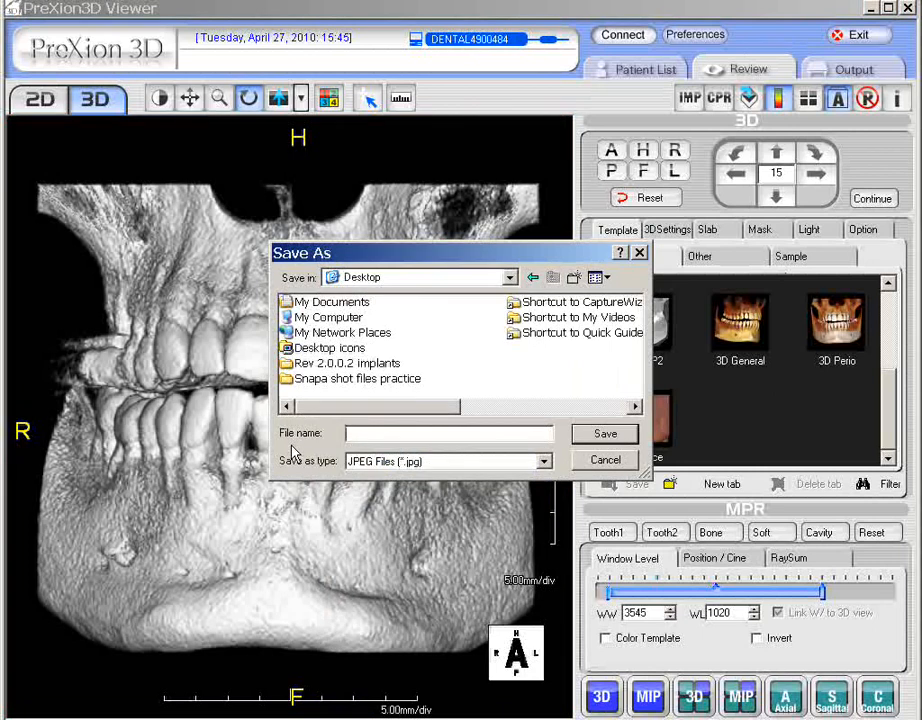
{"action": "type", "text": "p3"}
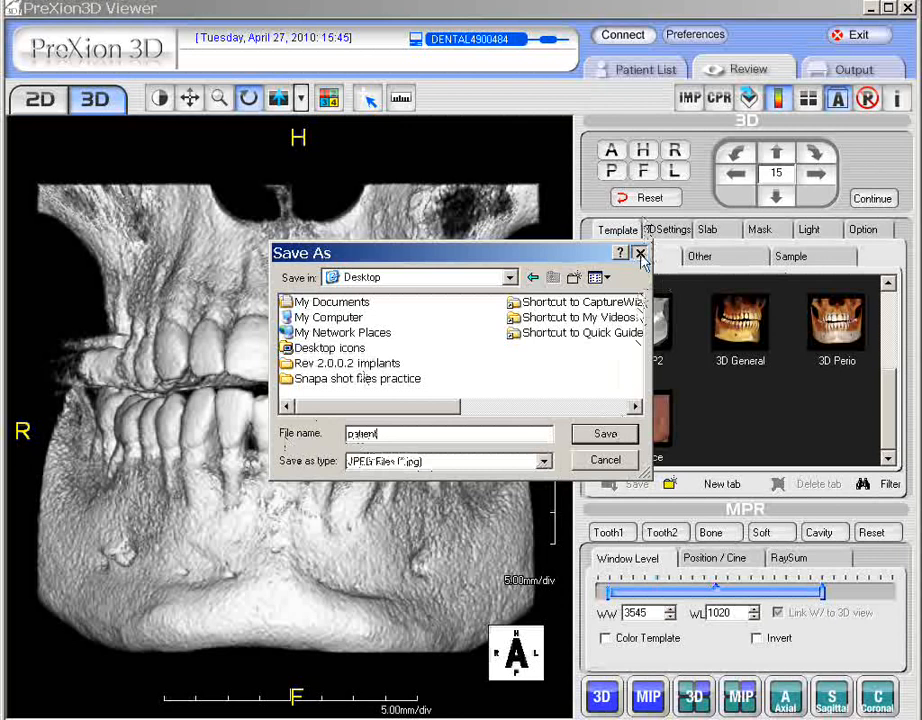
{"action": "left_click", "coordinate": [640, 252]}
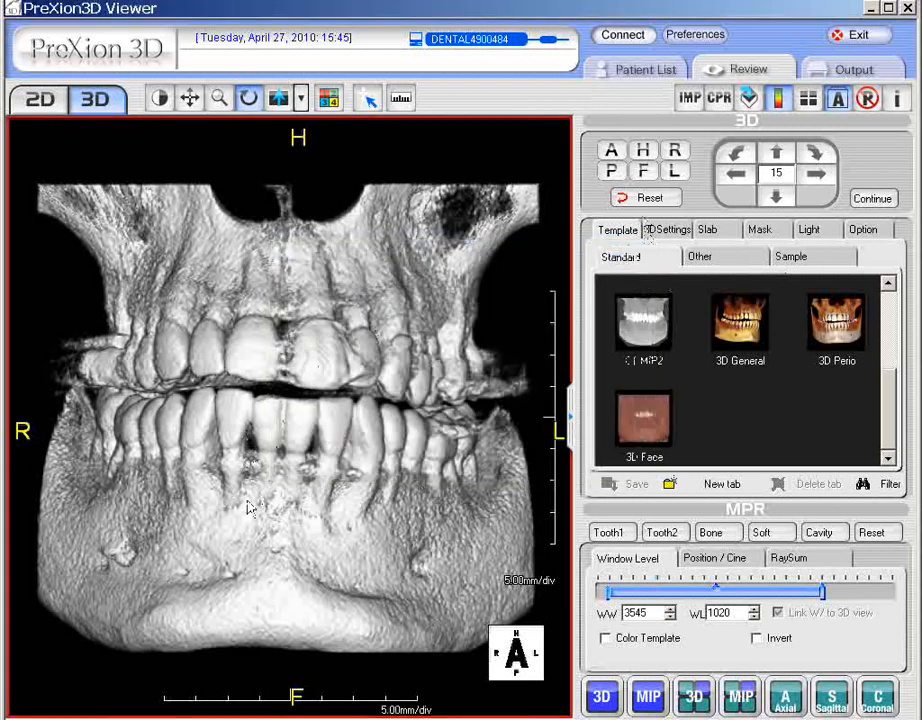